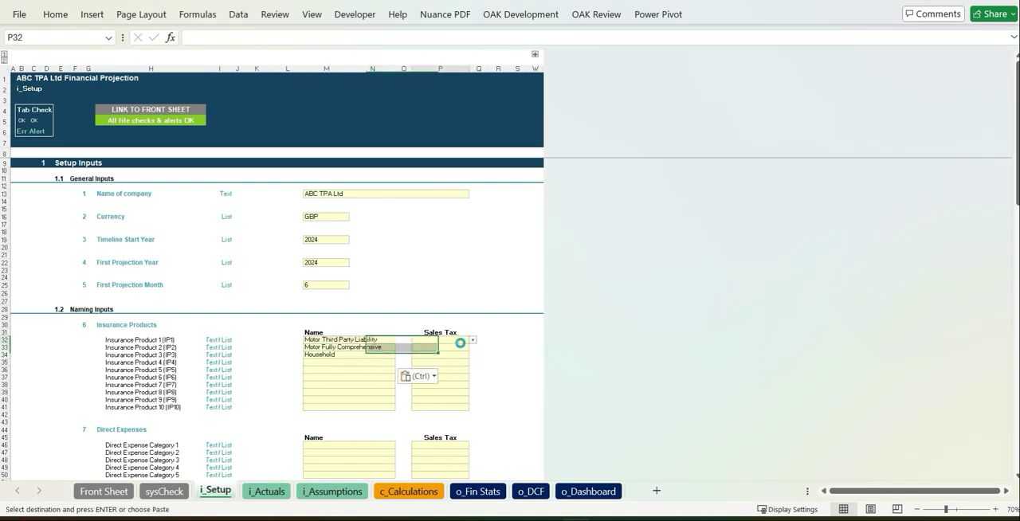
Set the Sales Tax option to Yes for Insurance Products 1 to 3.
{"action": "left_click", "coordinate": [473, 340]}
{"action": "left_click", "coordinate": [439, 352]}
{"action": "key", "text": "ctrl+c"}
{"action": "left_click_drag", "start_coordinate": [448, 347], "coordinate": [458, 359]}
Paste Due Diligence, Enabling Software and Payment Processing fees as direct expense names and set their Sales Tax to Yes.
{"action": "key", "text": "ctrl+v"}
{"action": "left_click", "coordinate": [531, 377]}
{"action": "scroll", "coordinate": [523, 379], "scroll_direction": "down", "scroll_amount": 8}
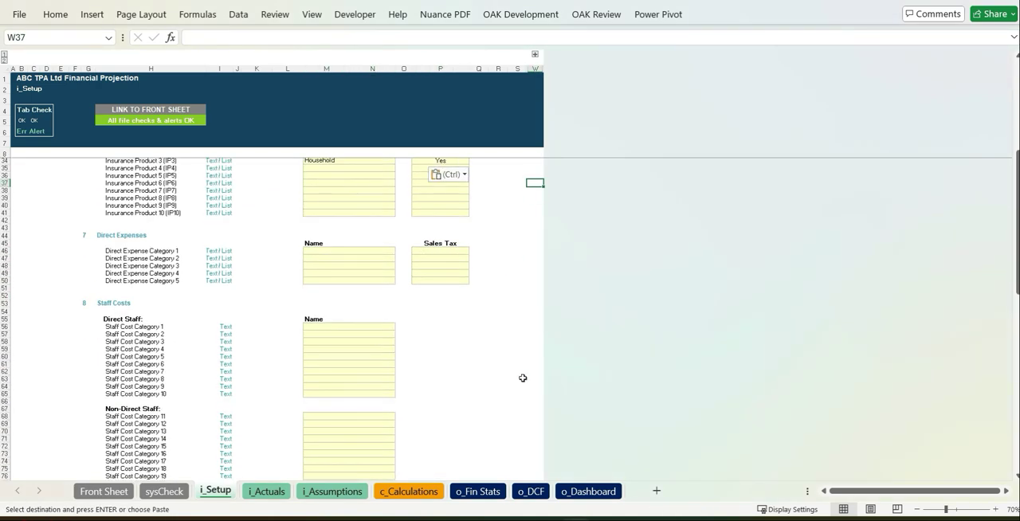
{"action": "left_click", "coordinate": [359, 252]}
{"action": "key", "text": "ctrl+v"}
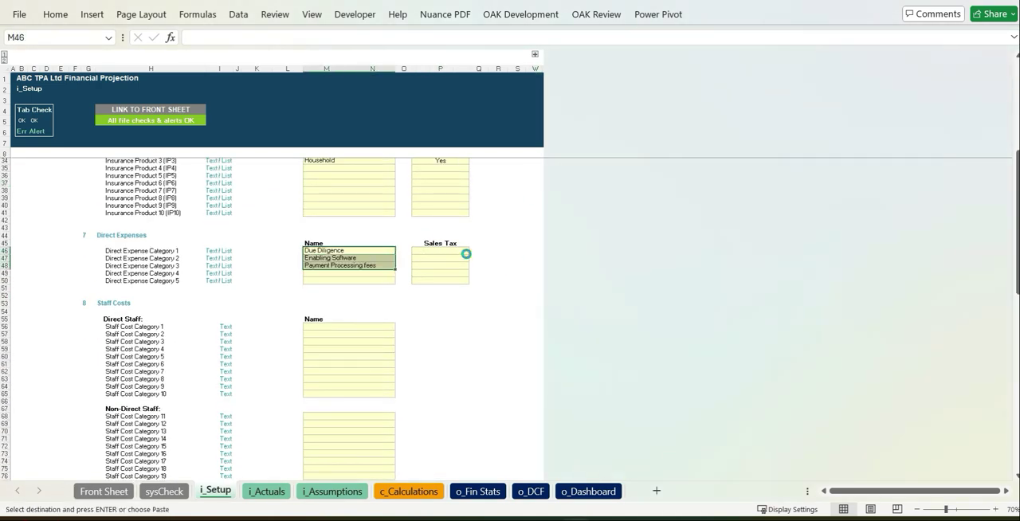
{"action": "left_click", "coordinate": [463, 252]}
{"action": "left_click", "coordinate": [473, 252]}
{"action": "left_click", "coordinate": [435, 262]}
{"action": "key", "text": "ctrl+c"}
{"action": "left_click_drag", "start_coordinate": [448, 259], "coordinate": [451, 267]}
Paste the direct staff names into the Staff Costs section, starting at Staff Cost Category 1.
{"action": "key", "text": "ctrl+v"}
{"action": "key", "text": "alt+Tab"}
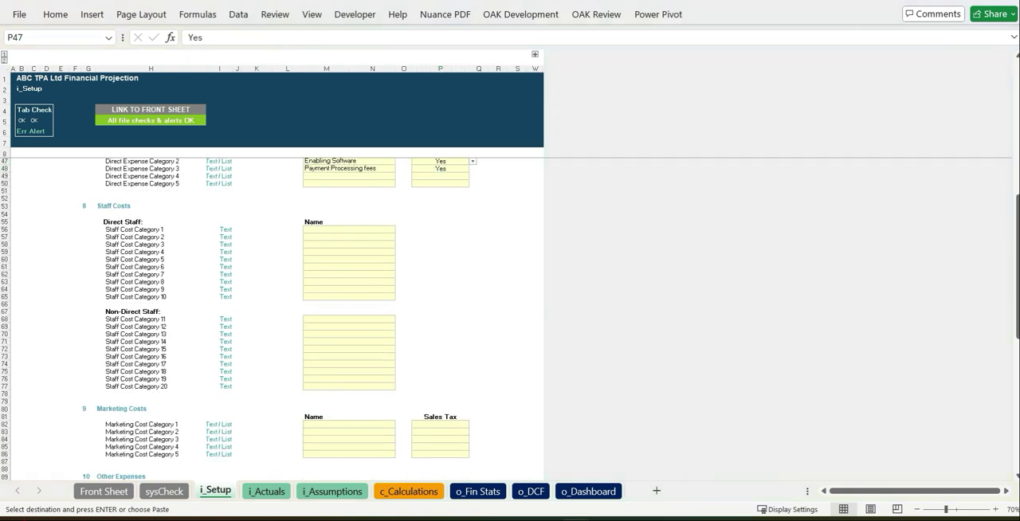
{"action": "left_click", "coordinate": [364, 231]}
Paste the non-direct staff names, including Admin, starting at Staff Cost Category 11.
{"action": "key", "text": "ctrl+v"}
{"action": "left_click", "coordinate": [497, 296]}
{"action": "scroll", "coordinate": [498, 297], "scroll_direction": "down", "scroll_amount": 4}
{"action": "key", "text": "alt+Tab"}
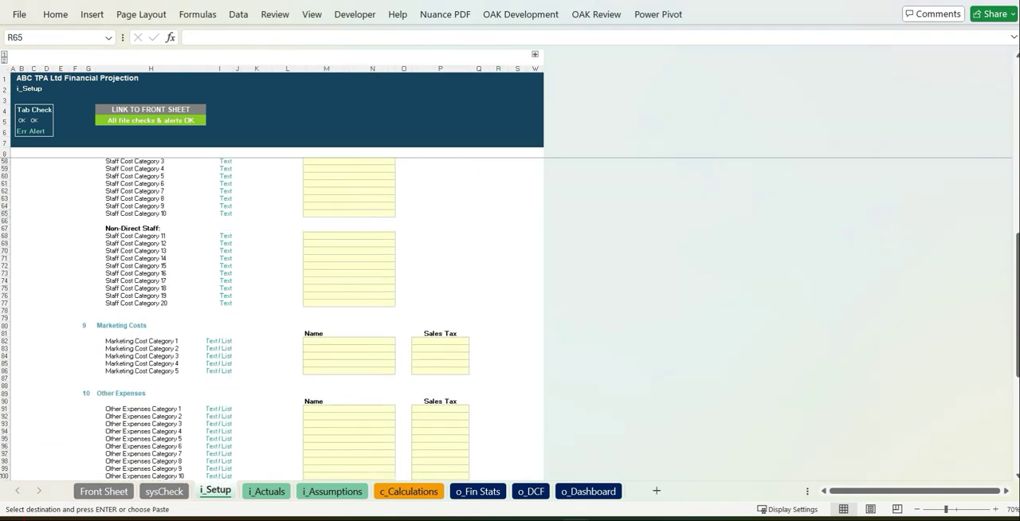
{"action": "left_click", "coordinate": [349, 236]}
Paste Adverts and Website as the marketing cost names and set Sales Tax to Yes for both.
{"action": "key", "text": "ctrl+v"}
{"action": "left_click", "coordinate": [446, 257]}
{"action": "scroll", "coordinate": [465, 257], "scroll_direction": "down", "scroll_amount": 4}
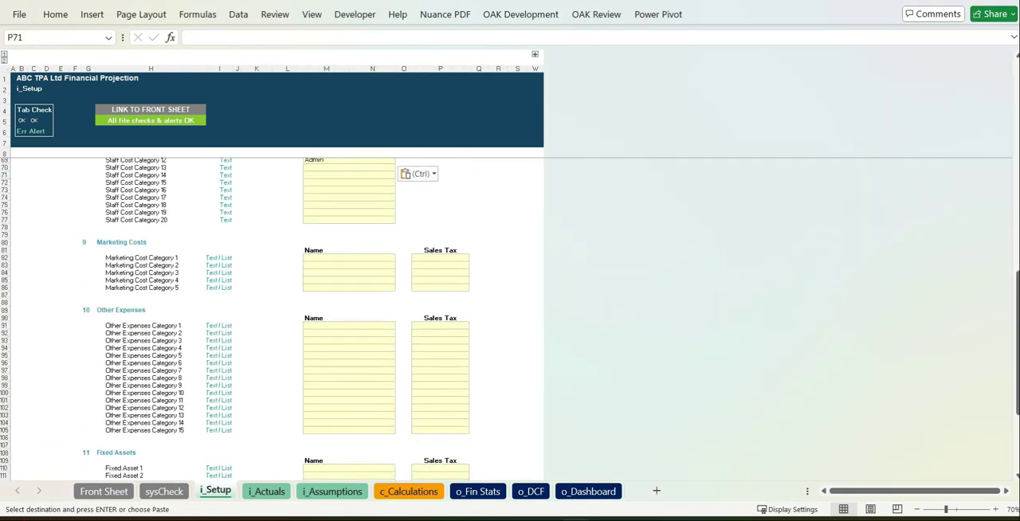
{"action": "left_click", "coordinate": [372, 259]}
{"action": "key", "text": "ctrl+v"}
{"action": "left_click", "coordinate": [465, 259]}
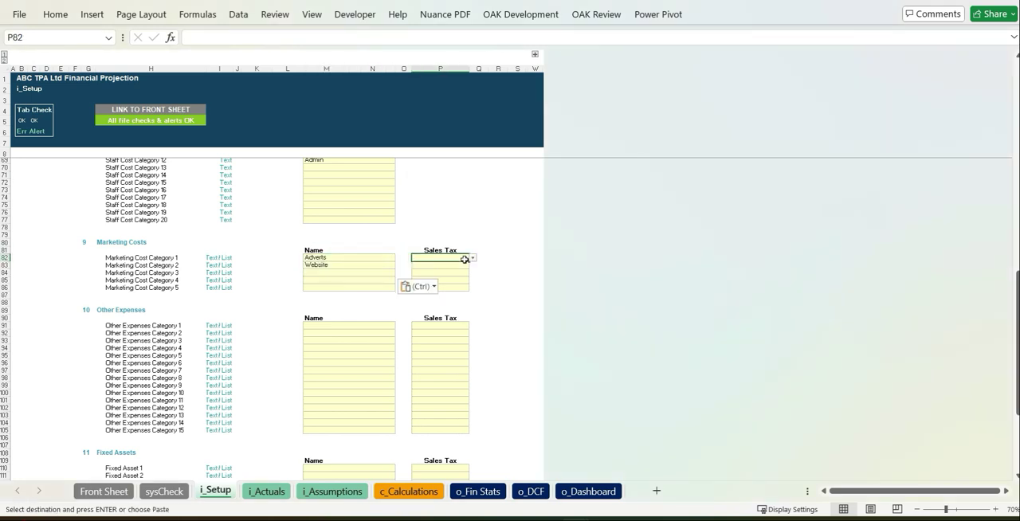
{"action": "left_click", "coordinate": [446, 269]}
{"action": "left_click", "coordinate": [467, 265]}
Paste IT, Telecoms, Insurance, Utilities, Professional Fees, Audit & Tax and Rent as the Other Expenses names.
{"action": "left_click", "coordinate": [348, 380]}
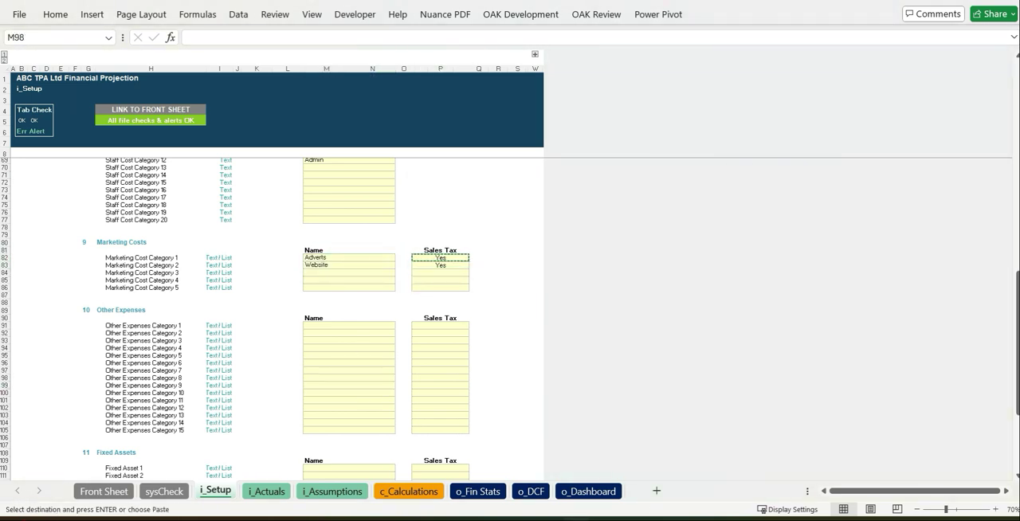
{"action": "left_click", "coordinate": [383, 326]}
{"action": "key", "text": "ctrl+v"}
Set Sales Tax to Yes for the six other expenses from IT to Audit & Tax, and to No for Rent.
{"action": "left_click", "coordinate": [460, 324]}
{"action": "left_click", "coordinate": [473, 326]}
{"action": "left_click", "coordinate": [447, 338]}
{"action": "key", "text": "ctrl+c"}
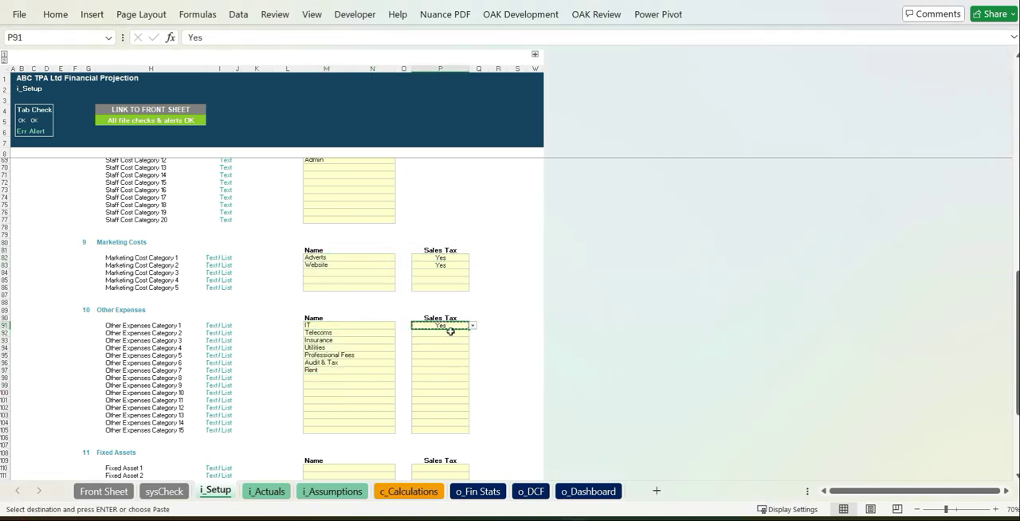
{"action": "left_click_drag", "start_coordinate": [451, 334], "coordinate": [445, 359]}
{"action": "left_click", "coordinate": [416, 370]}
{"action": "left_click", "coordinate": [476, 370]}
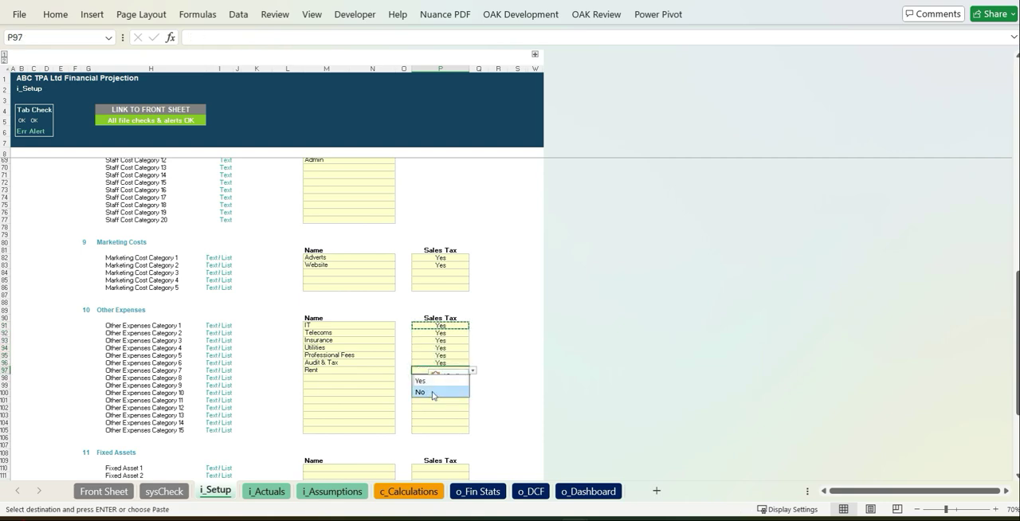
{"action": "left_click", "coordinate": [423, 389]}
{"action": "left_click", "coordinate": [478, 393]}
Paste Computer Equipment and Fixtures & Fittings as the fixed asset names and set Sales Tax to Yes for both.
{"action": "scroll", "coordinate": [478, 393], "scroll_direction": "down", "scroll_amount": 7}
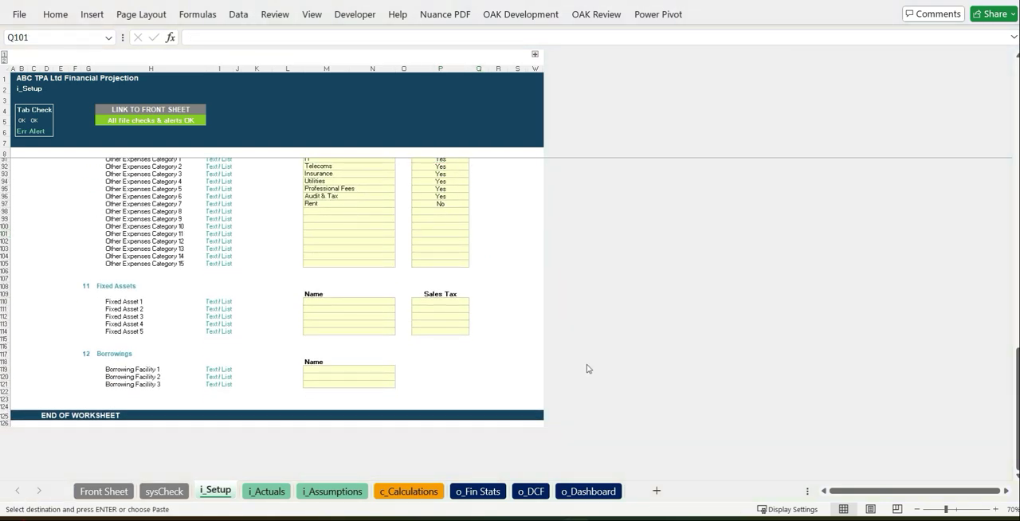
{"action": "left_click", "coordinate": [371, 304]}
{"action": "key", "text": "ctrl+v"}
{"action": "left_click", "coordinate": [460, 302]}
{"action": "left_click", "coordinate": [474, 302]}
{"action": "left_click", "coordinate": [458, 313]}
{"action": "key", "text": "ctrl+c"}
{"action": "key", "text": "Down"}
{"action": "key", "text": "ctrl+v"}
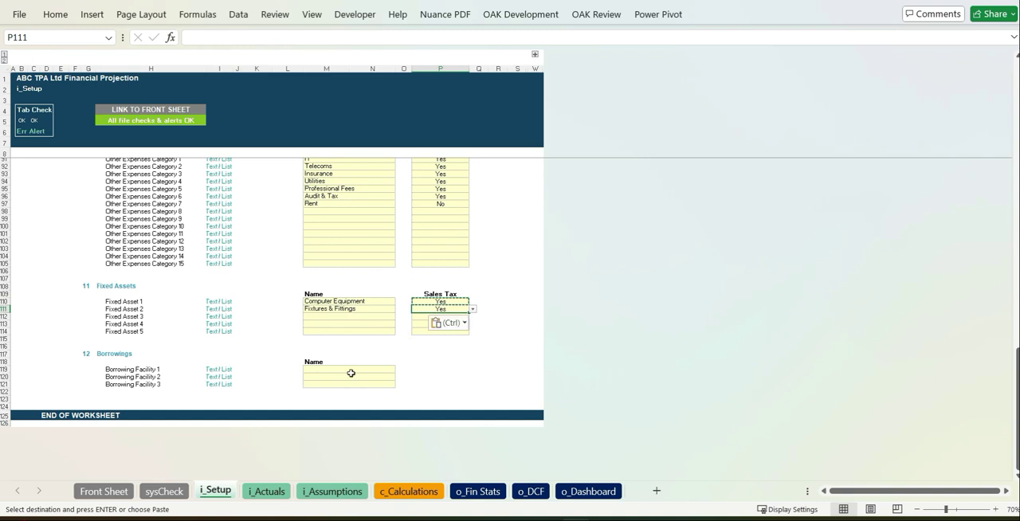
Name Borrowing Facility 1 Overdraft.
{"action": "left_click", "coordinate": [351, 372]}
{"action": "type", "text": "Overdraft"}
{"action": "key", "text": "Return"}
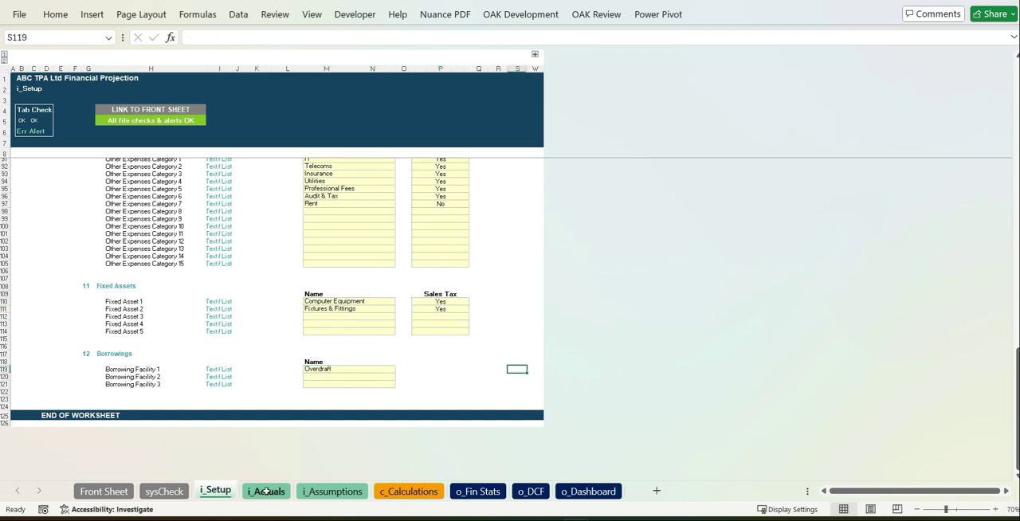
On the i_Actuals sheet, enter May 2024 live policy numbers of 5000, 40 and 70 for the three insurance products.
{"action": "key", "text": "ctrl+Page_Down"}
{"action": "left_click", "coordinate": [732, 194]}
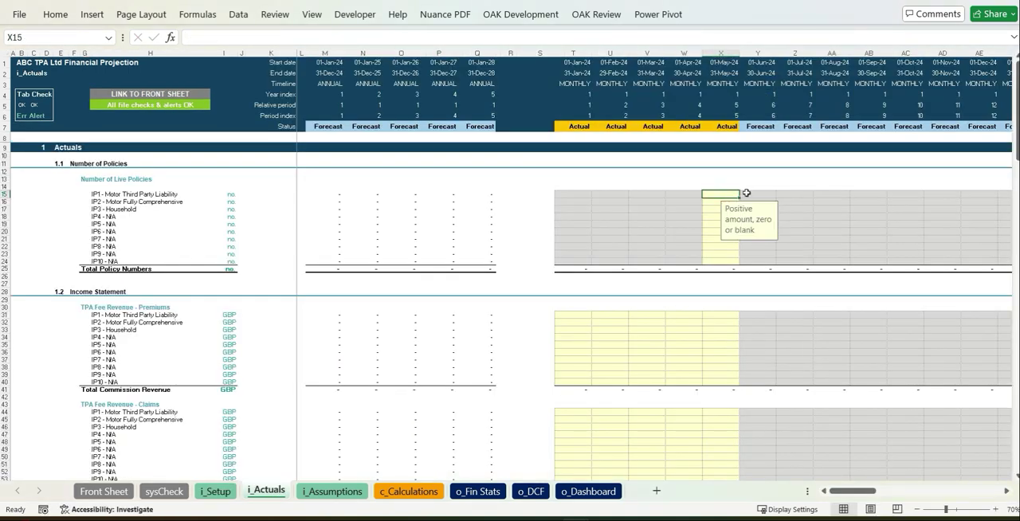
{"action": "type", "text": "5000"}
{"action": "key", "text": "Return"}
{"action": "type", "text": "40"}
{"action": "key", "text": "Return"}
{"action": "type", "text": "7"}
{"action": "key", "text": "Return"}
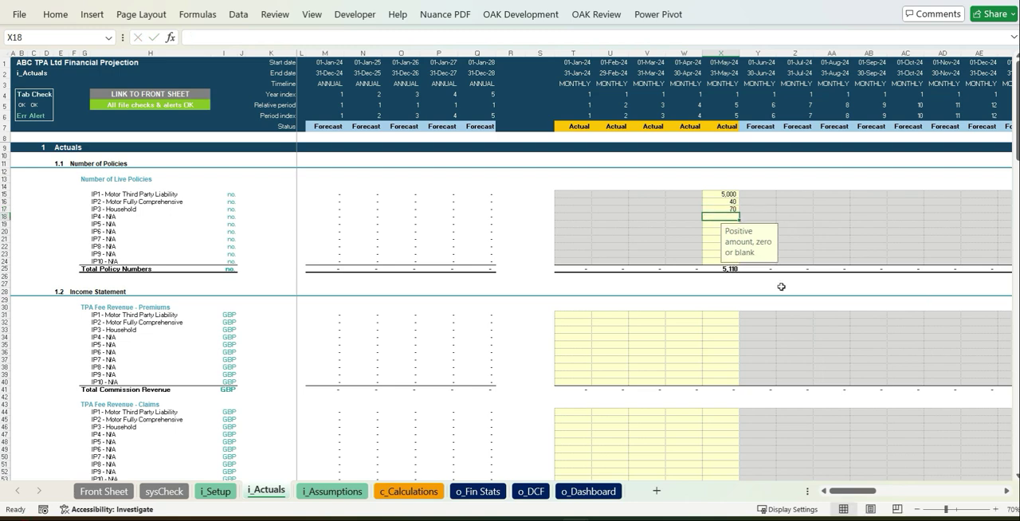
{"action": "left_click", "coordinate": [857, 246]}
In the May 2024 balance sheet actuals, enter 50000 for Cash and -50000 for Share Capital.
{"action": "scroll", "coordinate": [855, 241], "scroll_direction": "down", "scroll_amount": 20}
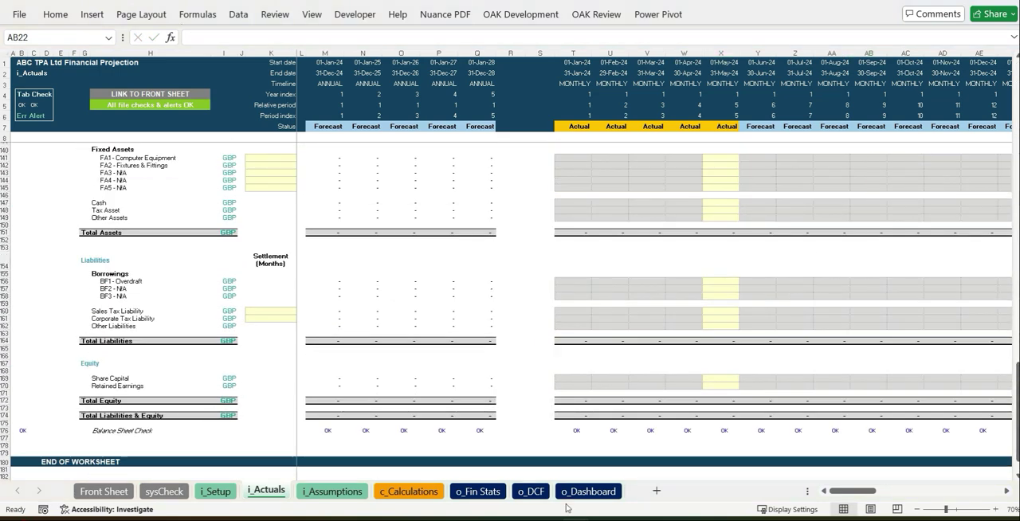
{"action": "left_click", "coordinate": [721, 203]}
{"action": "type", "text": "50000"}
{"action": "key", "text": "Return"}
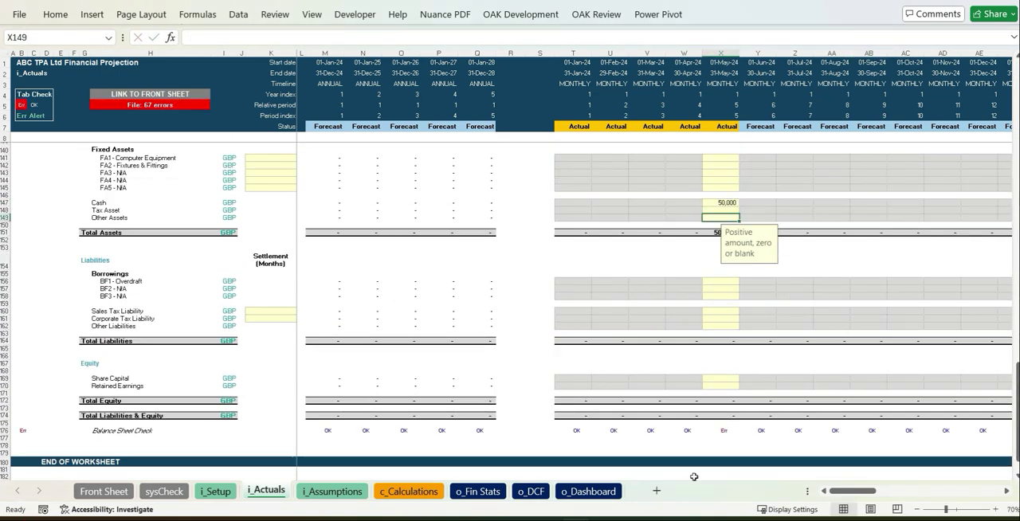
{"action": "left_click", "coordinate": [724, 377]}
{"action": "type", "text": "-50000"}
{"action": "key", "text": "Return"}
{"action": "left_click", "coordinate": [795, 348]}
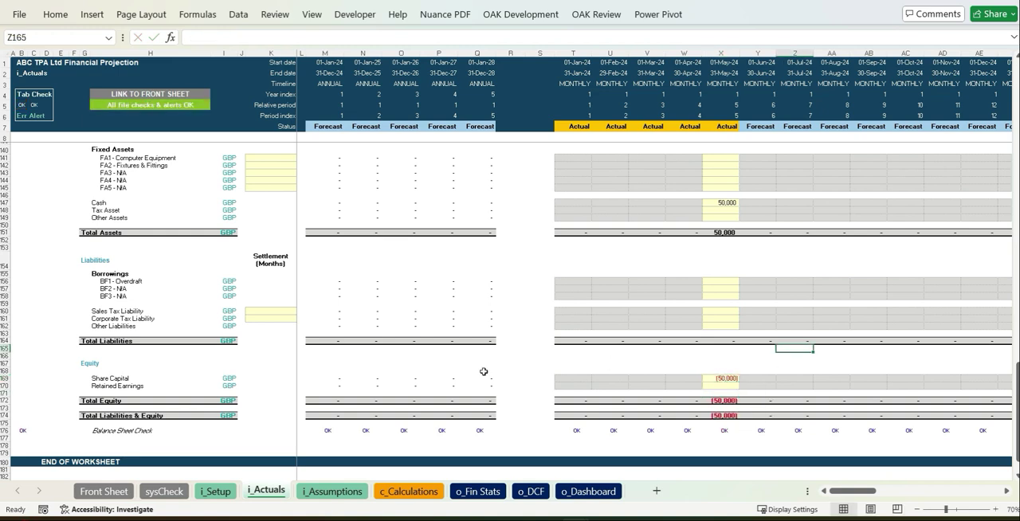
On the i_Assumptions sheet, paste the five-year New Business premiums per policy, starting at 150, 200 and 250 for the three products.
{"action": "left_click", "coordinate": [330, 491]}
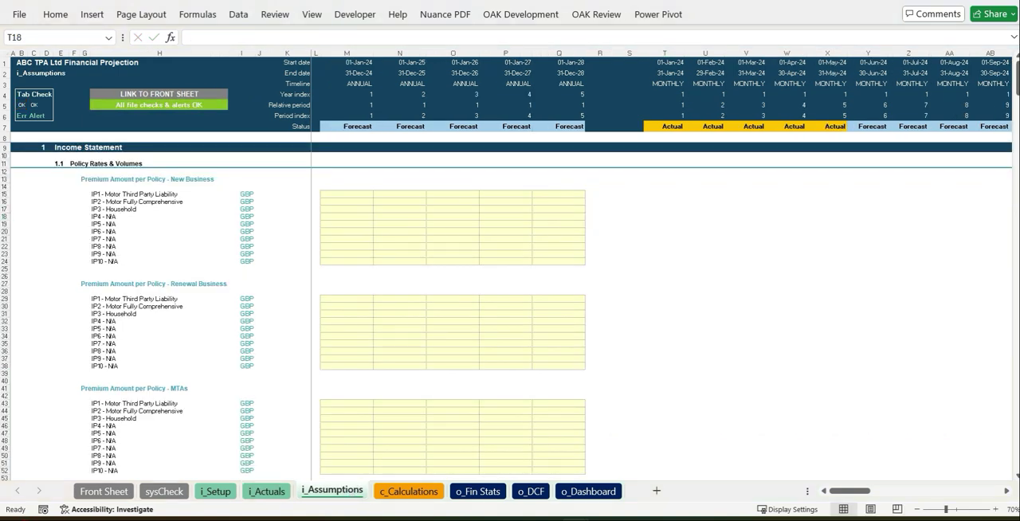
{"action": "left_click", "coordinate": [347, 193]}
{"action": "key", "text": "ctrl+v"}
{"action": "left_click", "coordinate": [608, 246]}
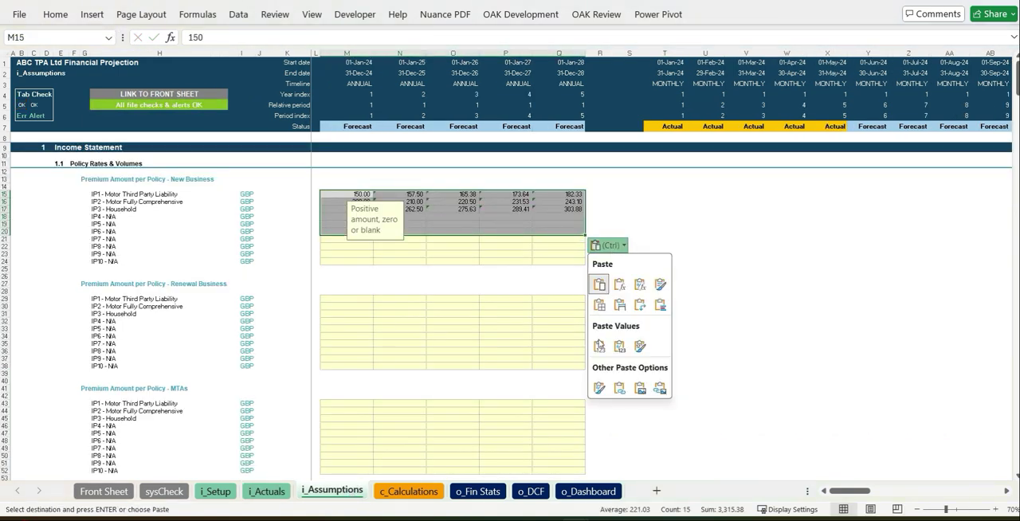
{"action": "left_click", "coordinate": [506, 359]}
Paste the five-year premium amounts per policy for Renewal Business, MTAs and Cancellations, starting at cell M29.
{"action": "key", "text": "alt+Tab"}
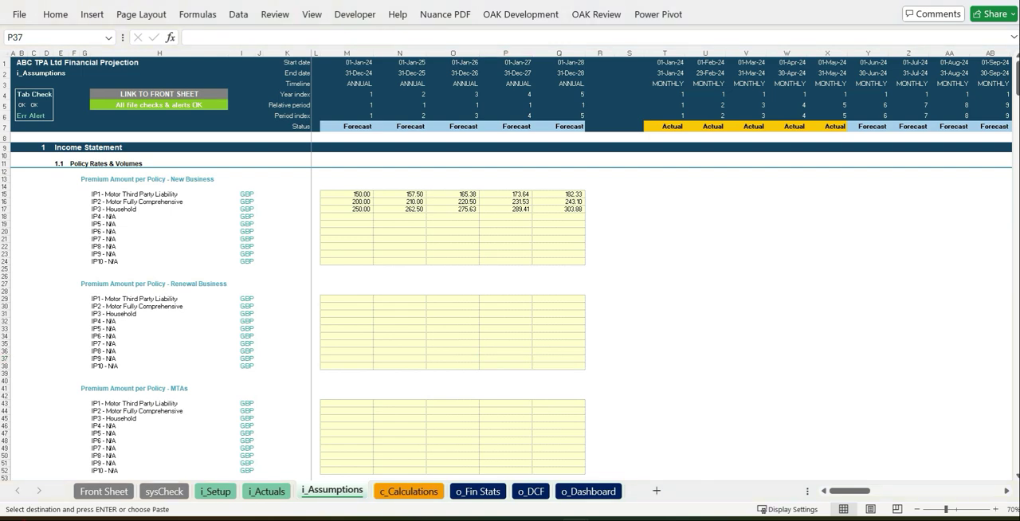
{"action": "key", "text": "alt+Tab"}
{"action": "scroll", "coordinate": [398, 289], "scroll_direction": "down", "scroll_amount": 5}
{"action": "left_click", "coordinate": [346, 188]}
{"action": "key", "text": "ctrl+v"}
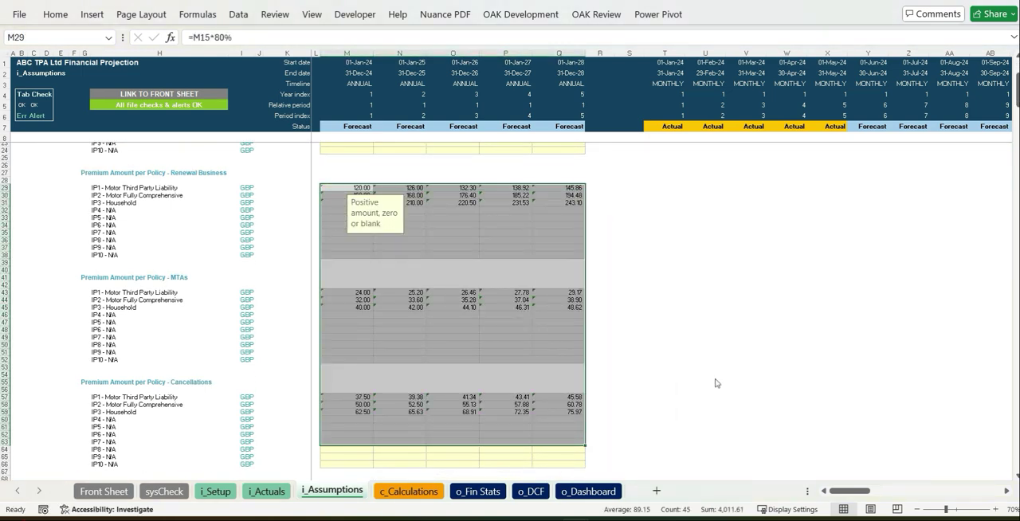
{"action": "left_click", "coordinate": [745, 366]}
Set the Policy Coverage period to 12 months for the three insurance products.
{"action": "scroll", "coordinate": [683, 342], "scroll_direction": "down", "scroll_amount": 9}
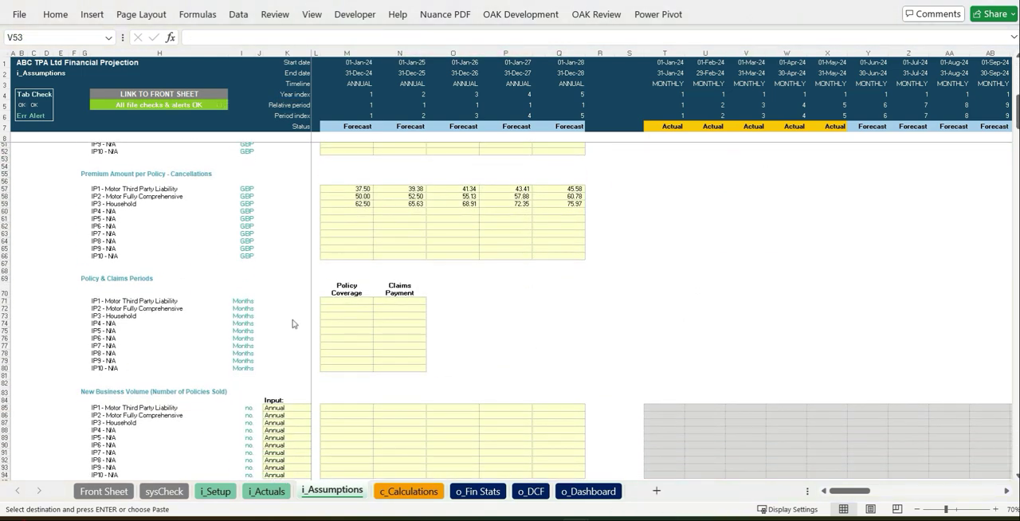
{"action": "type", "text": "12"}
{"action": "key", "text": "Return"}
{"action": "key", "text": "Up"}
{"action": "key", "text": "ctrl+c"}
{"action": "key", "text": "shift+Down"}
{"action": "key", "text": "shift+Down"}
{"action": "key", "text": "ctrl+v"}
Set the Claims Payment period to 3 months for the three insurance products.
{"action": "key", "text": "Up"}
{"action": "key", "text": "Right"}
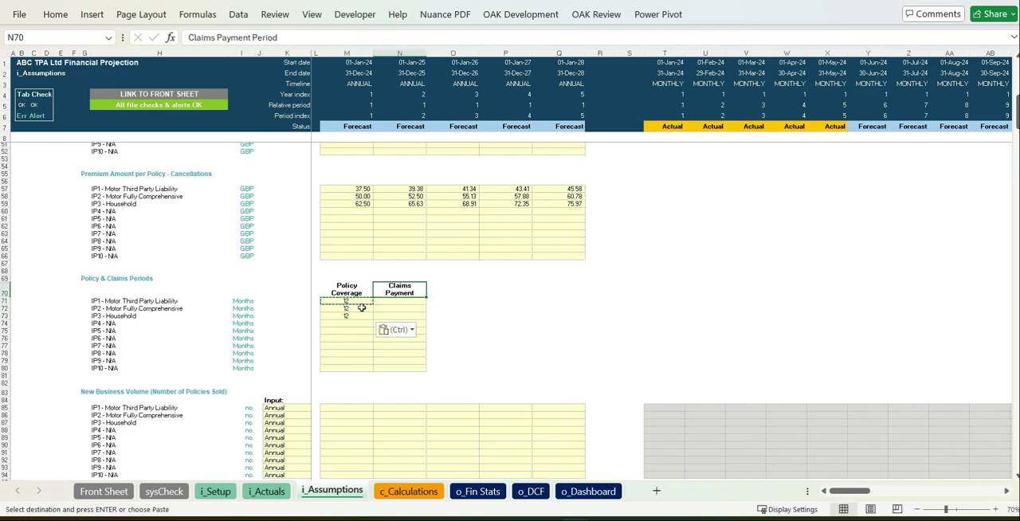
{"action": "key", "text": "Down"}
{"action": "type", "text": "3"}
{"action": "key", "text": "Return"}
{"action": "key", "text": "Up"}
{"action": "key", "text": "ctrl+v"}
Switch the New Business Volume input basis for Motor Third Party Liability to Monthly and back to Annual.
{"action": "scroll", "coordinate": [501, 306], "scroll_direction": "down", "scroll_amount": 6}
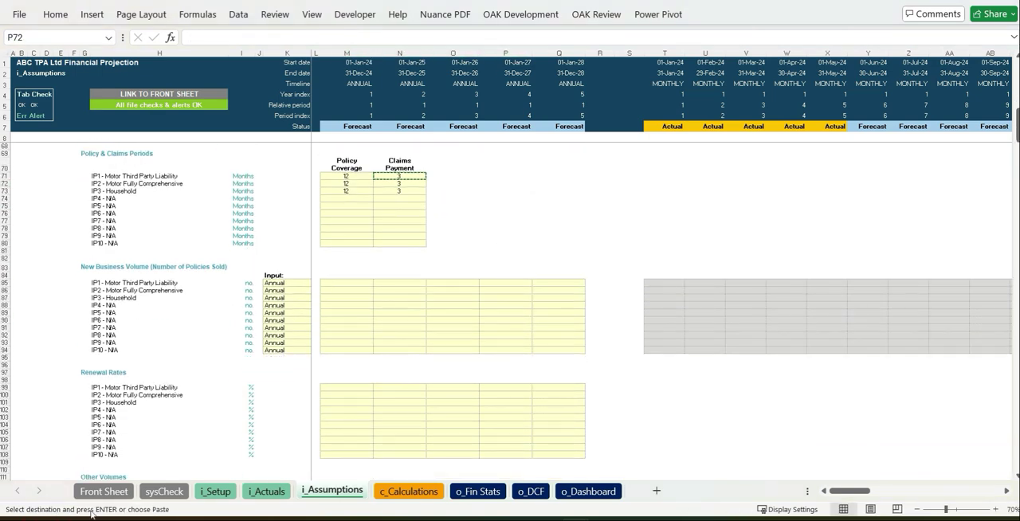
{"action": "left_click", "coordinate": [285, 283]}
{"action": "left_click", "coordinate": [316, 285]}
{"action": "left_click", "coordinate": [296, 304]}
{"action": "left_click", "coordinate": [316, 285]}
{"action": "left_click", "coordinate": [296, 293]}
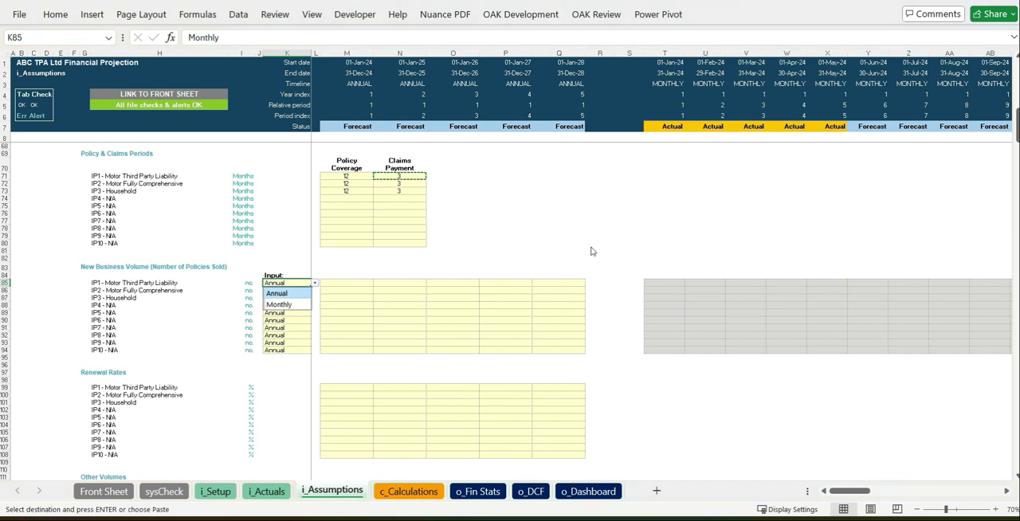
{"action": "left_click", "coordinate": [594, 244]}
Paste the five-year New Business Volume figures, starting at 1,000, 1,500 and 2,000 policies for the three products.
{"action": "left_click", "coordinate": [350, 283]}
{"action": "key", "text": "ctrl+v"}
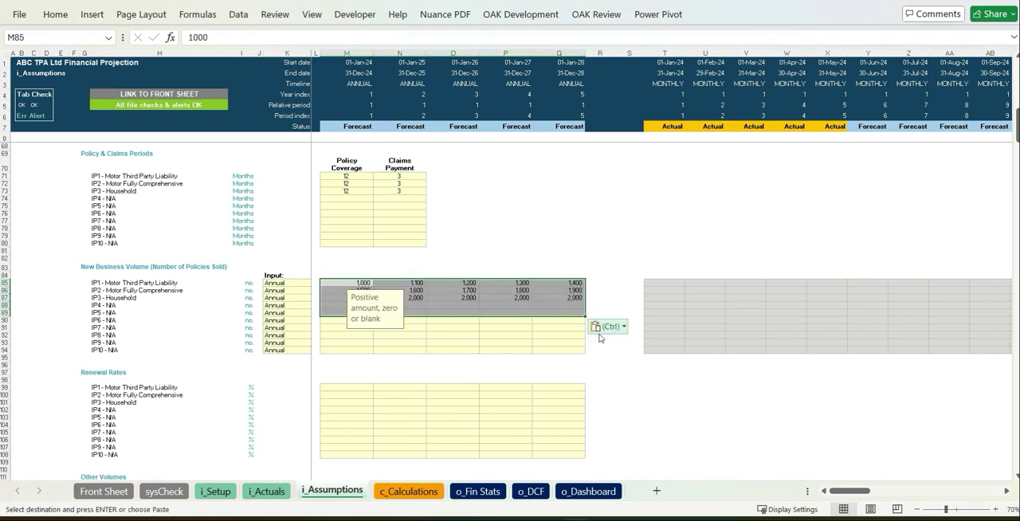
{"action": "left_click", "coordinate": [605, 328]}
{"action": "left_click", "coordinate": [598, 428]}
{"action": "left_click", "coordinate": [674, 425]}
Enter 2024 Renewal Rates of 50%, 60% and 70% for the three insurance products.
{"action": "scroll", "coordinate": [676, 426], "scroll_direction": "down", "scroll_amount": 6}
{"action": "scroll", "coordinate": [554, 377], "scroll_direction": "up", "scroll_amount": 1}
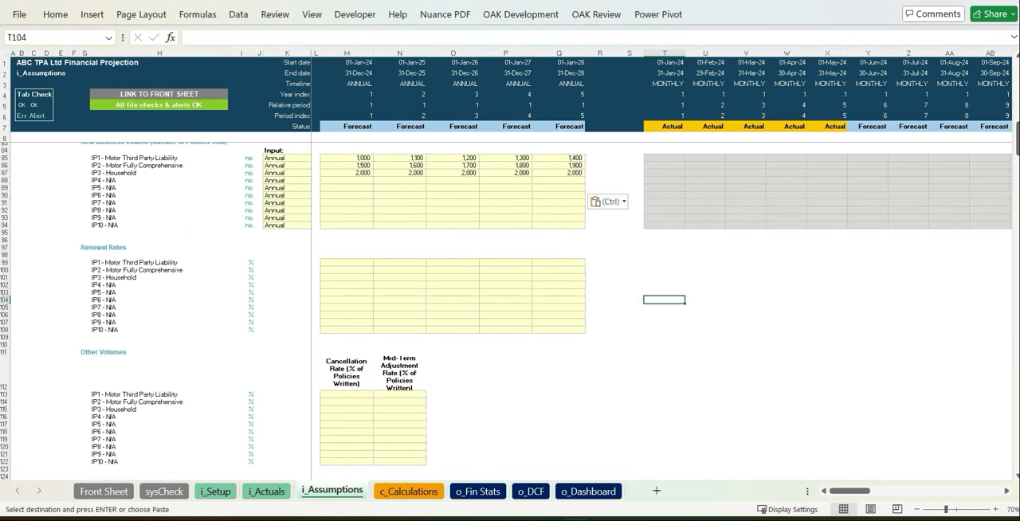
{"action": "left_click", "coordinate": [366, 263]}
{"action": "type", "text": "50"}
{"action": "key", "text": "Return"}
{"action": "type", "text": "60"}
{"action": "key", "text": "Return"}
{"action": "type", "text": "70"}
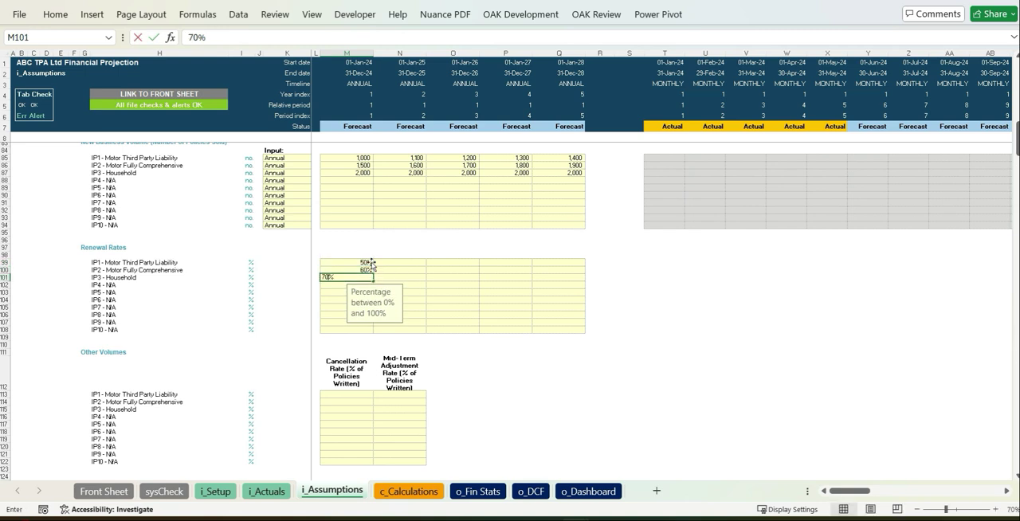
{"action": "key", "text": "Return"}
Copy the three 2024 Renewal Rates across to 2025 through 2028.
{"action": "key", "text": "Up"}
{"action": "key", "text": "shift+Up"}
{"action": "left_click_drag", "start_coordinate": [398, 263], "coordinate": [574, 277]}
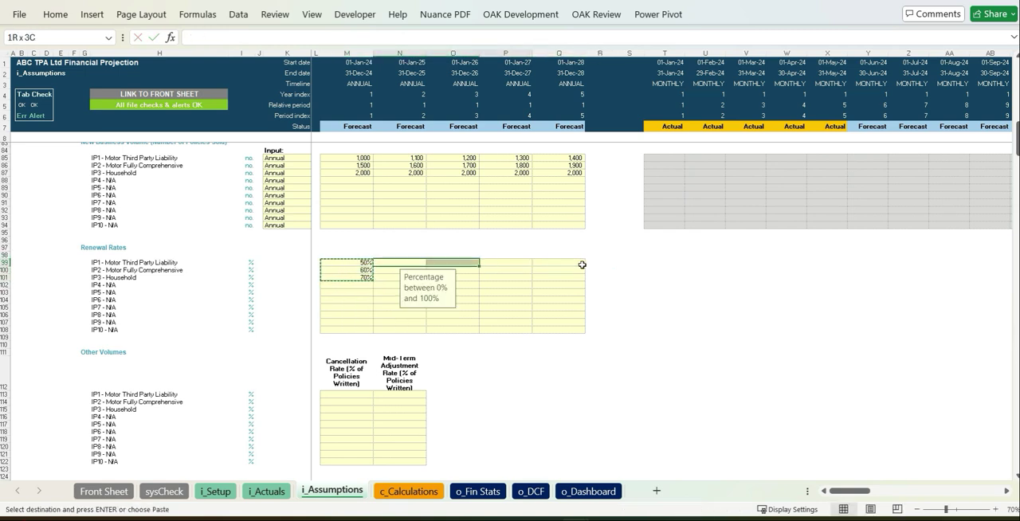
{"action": "key", "text": "ctrl+v"}
{"action": "left_click", "coordinate": [705, 307]}
Enter Cancellation Rates of 10%, 7% and 5% for the three insurance products under Other Volumes.
{"action": "left_click", "coordinate": [348, 394]}
{"action": "type", "text": "10"}
{"action": "key", "text": "Return"}
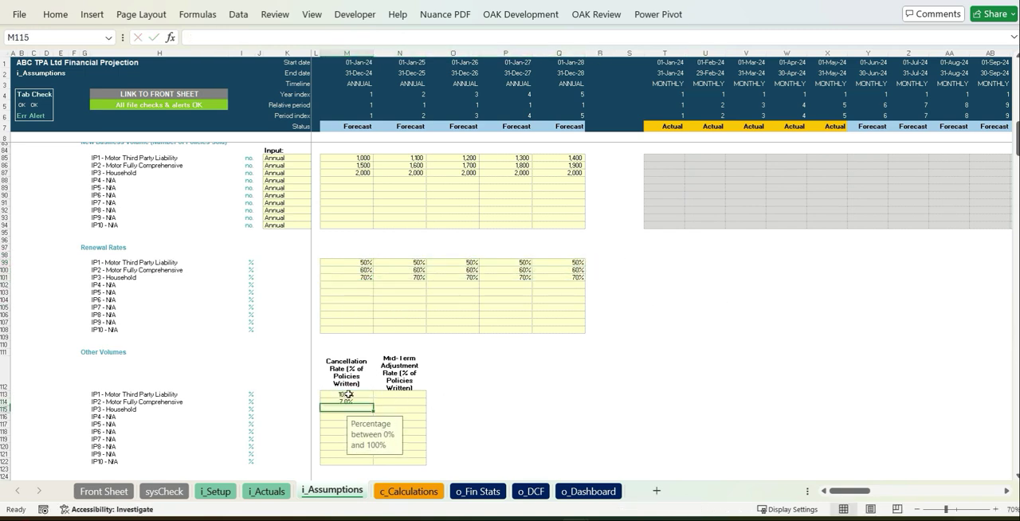
{"action": "type", "text": "7"}
{"action": "key", "text": "Return"}
{"action": "type", "text": "5"}
{"action": "key", "text": "Tab"}
Set the Mid-Term Adjustment Rate to 10% for all three insurance products.
{"action": "key", "text": "Up"}
{"action": "key", "text": "Up"}
{"action": "type", "text": "10"}
{"action": "key", "text": "Return"}
{"action": "key", "text": "Up"}
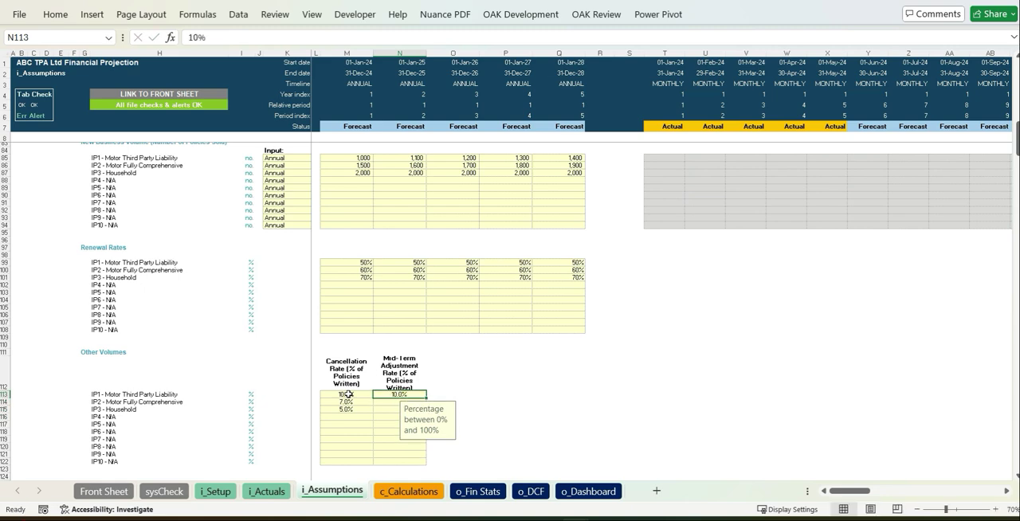
{"action": "key", "text": "ctrl+c"}
{"action": "key", "text": "shift+Down"}
{"action": "key", "text": "shift+Down"}
{"action": "key", "text": "ctrl+v"}
{"action": "left_click", "coordinate": [580, 393]}
Enter 2024 Expected Loss Ratios of 45%, 55% and 65% for the three insurance products.
{"action": "scroll", "coordinate": [579, 392], "scroll_direction": "down", "scroll_amount": 1}
{"action": "scroll", "coordinate": [581, 390], "scroll_direction": "down", "scroll_amount": 13}
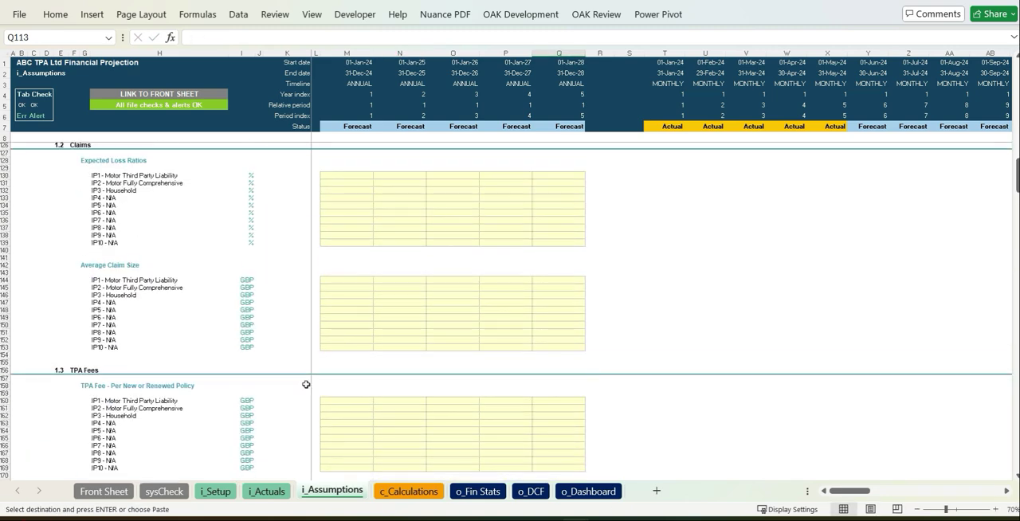
{"action": "left_click", "coordinate": [354, 177]}
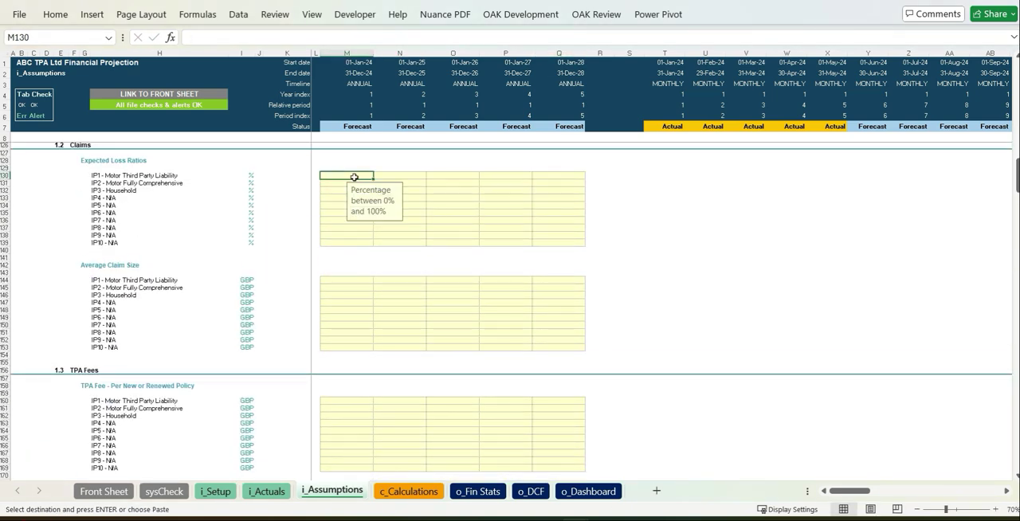
{"action": "type", "text": "45"}
{"action": "key", "text": "Return"}
{"action": "type", "text": "55"}
{"action": "key", "text": "Return"}
{"action": "type", "text": "65"}
{"action": "key", "text": "Return"}
Copy the three 2024 Expected Loss Ratios across to 2025 through 2028.
{"action": "key", "text": "Up"}
{"action": "key", "text": "shift+Up"}
{"action": "key", "text": "shift+Up"}
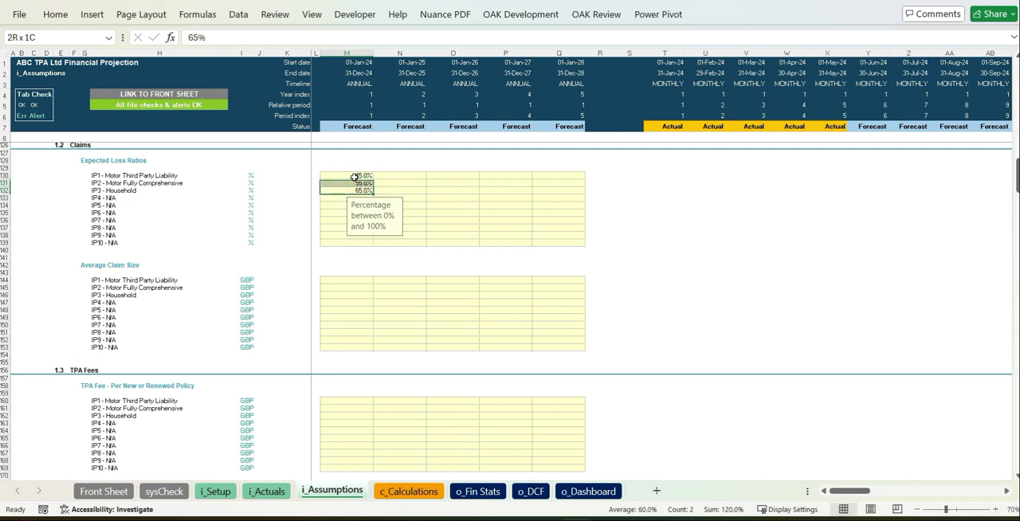
{"action": "key", "text": "ctrl+c"}
{"action": "key", "text": "Up"}
{"action": "key", "text": "Up"}
{"action": "key", "text": "Right"}
{"action": "key", "text": "shift+Right"}
{"action": "key", "text": "shift+Right"}
{"action": "key", "text": "shift+Right"}
{"action": "key", "text": "ctrl+v"}
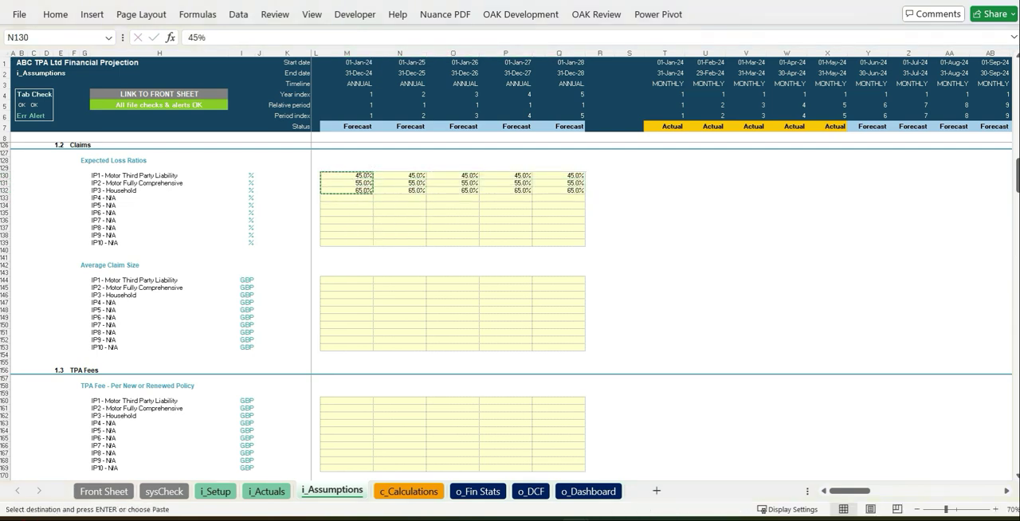
Paste the Average Claim Size figures for the three insurance products across 2024 to 2028, starting at 900, 500 and 1,500 GBP.
{"action": "left_click", "coordinate": [364, 275]}
{"action": "left_click", "coordinate": [365, 280]}
{"action": "key", "text": "ctrl+v"}
{"action": "left_click", "coordinate": [746, 280]}
{"action": "scroll", "coordinate": [718, 283], "scroll_direction": "down", "scroll_amount": 1}
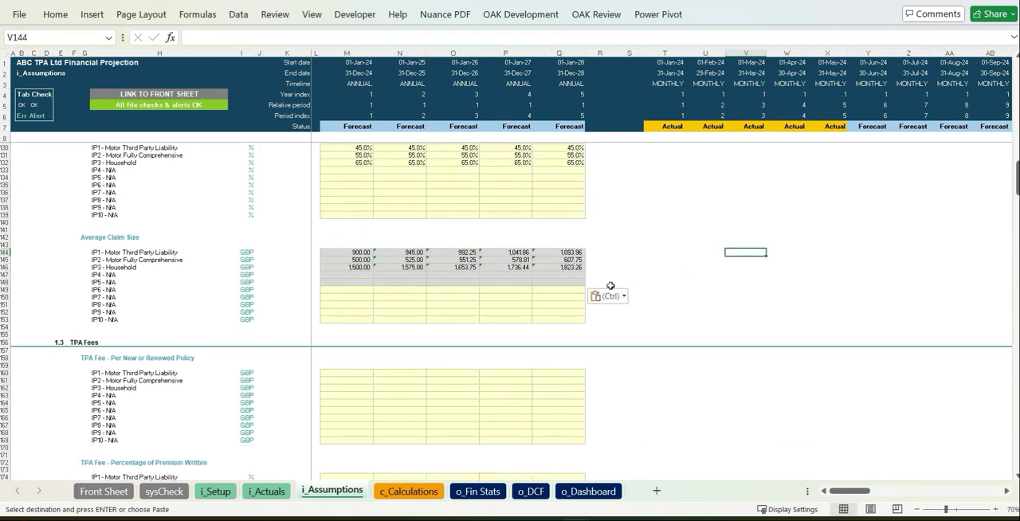
{"action": "left_click", "coordinate": [609, 285]}
{"action": "left_click", "coordinate": [609, 296]}
{"action": "left_click", "coordinate": [602, 401]}
{"action": "left_click", "coordinate": [746, 319]}
{"action": "scroll", "coordinate": [736, 319], "scroll_direction": "down", "scroll_amount": 5}
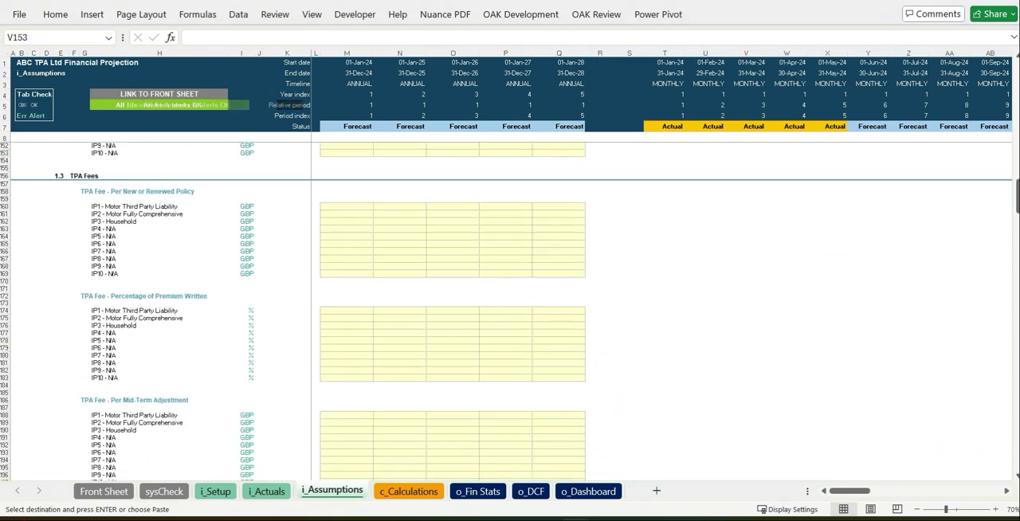
Paste the TPA fee assumptions into the annual blocks from Per New or Renewed Policy through Per Policy Cancellations, keeping the input cells' formatting.
{"action": "left_click", "coordinate": [355, 204]}
{"action": "scroll", "coordinate": [487, 228], "scroll_direction": "down", "scroll_amount": 2}
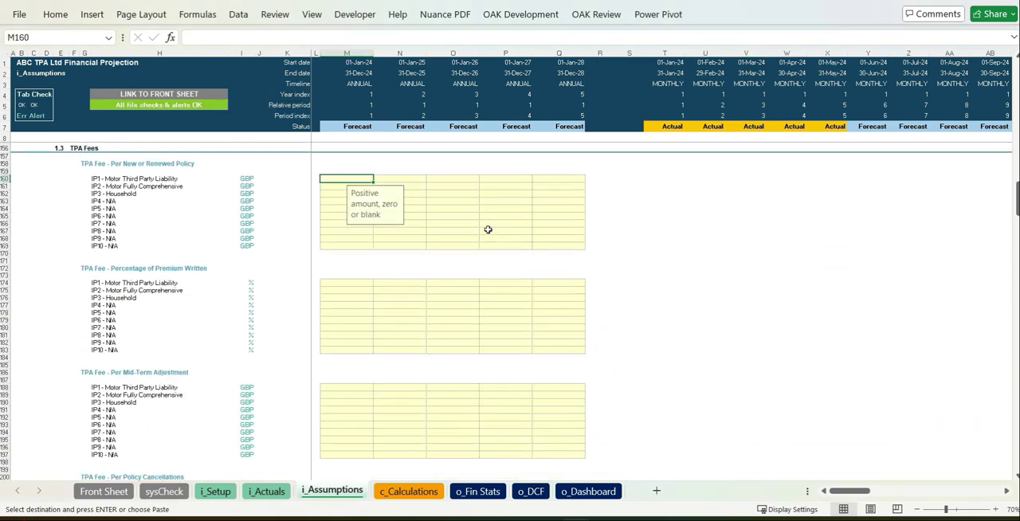
{"action": "key", "text": "ctrl+v"}
{"action": "left_click", "coordinate": [599, 471]}
{"action": "left_click", "coordinate": [599, 413]}
{"action": "scroll", "coordinate": [595, 392], "scroll_direction": "down", "scroll_amount": 10}
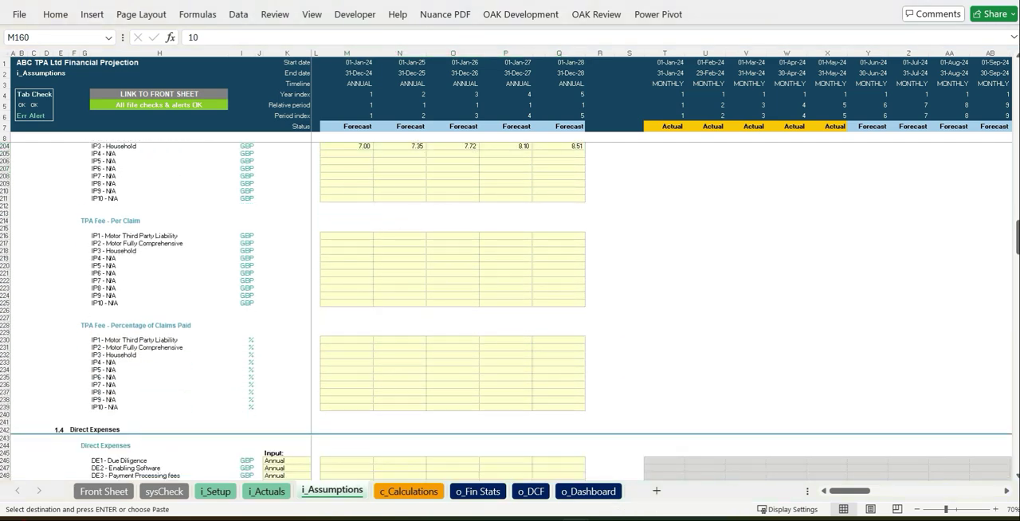
Paste TPA fees per claim starting at 100, 110 and 120 GBP, and 2.5% of claims paid for all three products.
{"action": "left_click", "coordinate": [351, 236]}
{"action": "key", "text": "ctrl+v"}
{"action": "left_click", "coordinate": [601, 386]}
{"action": "left_click", "coordinate": [599, 324]}
{"action": "left_click", "coordinate": [666, 326]}
{"action": "scroll", "coordinate": [671, 344], "scroll_direction": "down", "scroll_amount": 3}
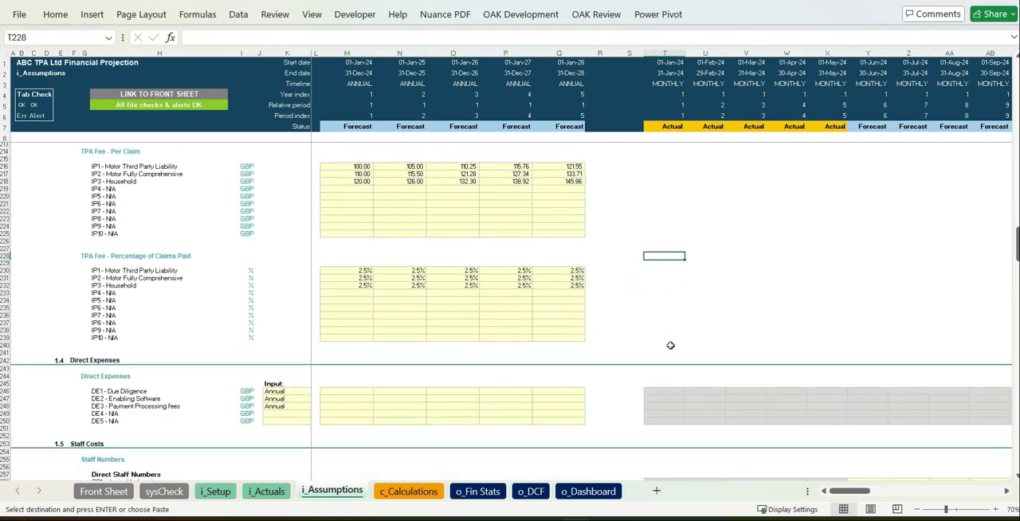
Try the Monthly input basis for the DE1 - Due Diligence expense and return it to Annual.
{"action": "scroll", "coordinate": [671, 345], "scroll_direction": "down", "scroll_amount": 4}
{"action": "left_click", "coordinate": [310, 297]}
{"action": "left_click", "coordinate": [314, 295]}
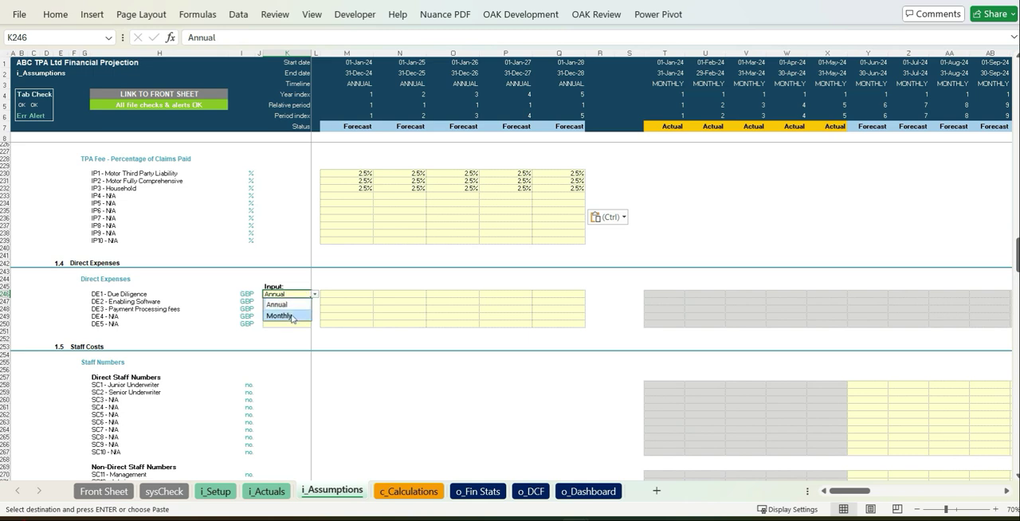
{"action": "left_click", "coordinate": [291, 318]}
{"action": "left_click", "coordinate": [316, 295]}
{"action": "left_click", "coordinate": [297, 305]}
{"action": "left_click", "coordinate": [435, 311]}
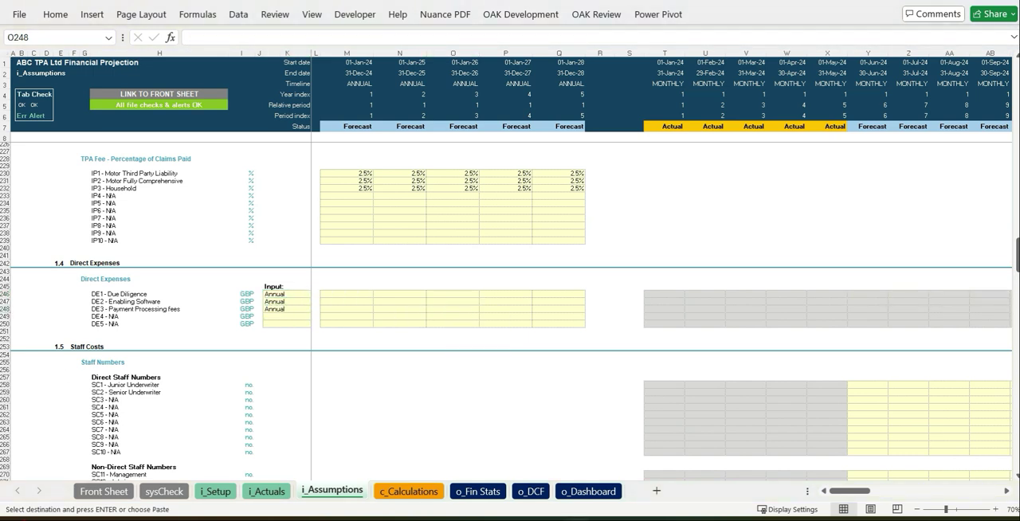
Paste the 2024 to 2028 direct expenses for Due Diligence, Enabling Software and Payment Processing fees, starting at -3,500, -2,000 and -2,800.
{"action": "left_click_drag", "start_coordinate": [342, 294], "coordinate": [558, 310]}
{"action": "key", "text": "ctrl+v"}
{"action": "left_click", "coordinate": [606, 449]}
{"action": "left_click", "coordinate": [595, 426]}
{"action": "left_click", "coordinate": [708, 331]}
{"action": "scroll", "coordinate": [728, 349], "scroll_direction": "down", "scroll_amount": 3}
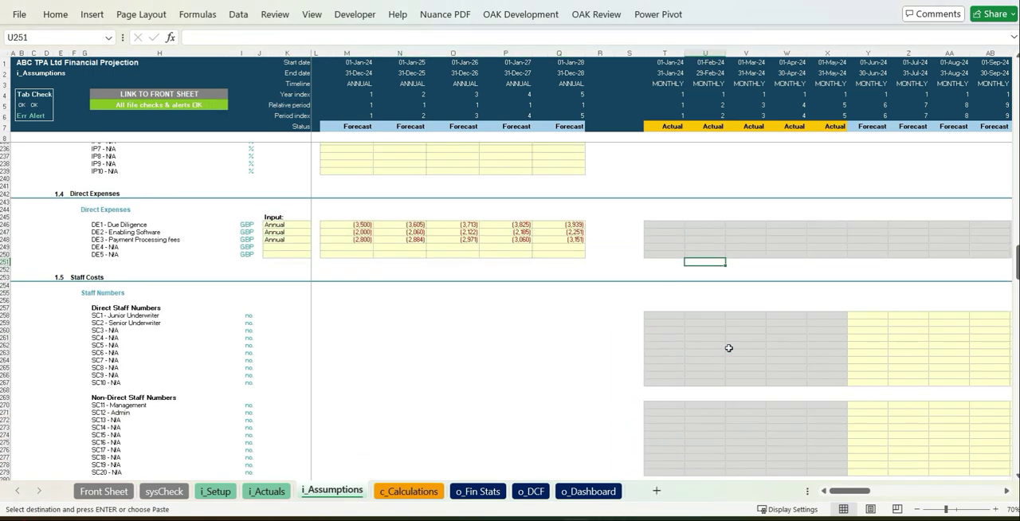
Enter June 2024 staff numbers of 1 Junior Underwriter, 1 Senior Underwriter, 1 Management and 2 Admin.
{"action": "scroll", "coordinate": [729, 348], "scroll_direction": "down", "scroll_amount": 1}
{"action": "left_click", "coordinate": [876, 301]}
{"action": "type", "text": "1"}
{"action": "key", "text": "Down"}
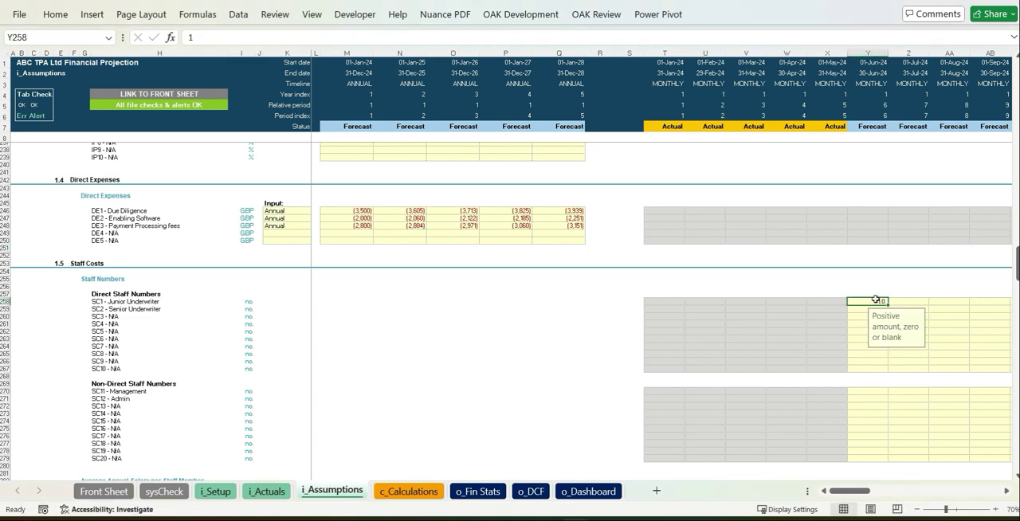
{"action": "type", "text": "1"}
{"action": "key", "text": "Down"}
{"action": "key", "text": "Down"}
{"action": "key", "text": "Down"}
{"action": "key", "text": "Down"}
{"action": "key", "text": "Down"}
{"action": "key", "text": "Down"}
{"action": "key", "text": "Down"}
{"action": "key", "text": "Down"}
{"action": "key", "text": "Down"}
{"action": "key", "text": "Down"}
{"action": "key", "text": "Down"}
{"action": "key", "text": "Down"}
{"action": "key", "text": "Down"}
{"action": "key", "text": "Down"}
{"action": "key", "text": "Down"}
{"action": "key", "text": "Down"}
{"action": "key", "text": "Down"}
{"action": "key", "text": "Up"}
{"action": "key", "text": "Up"}
{"action": "key", "text": "Up"}
{"action": "key", "text": "Up"}
{"action": "key", "text": "Up"}
{"action": "key", "text": "Up"}
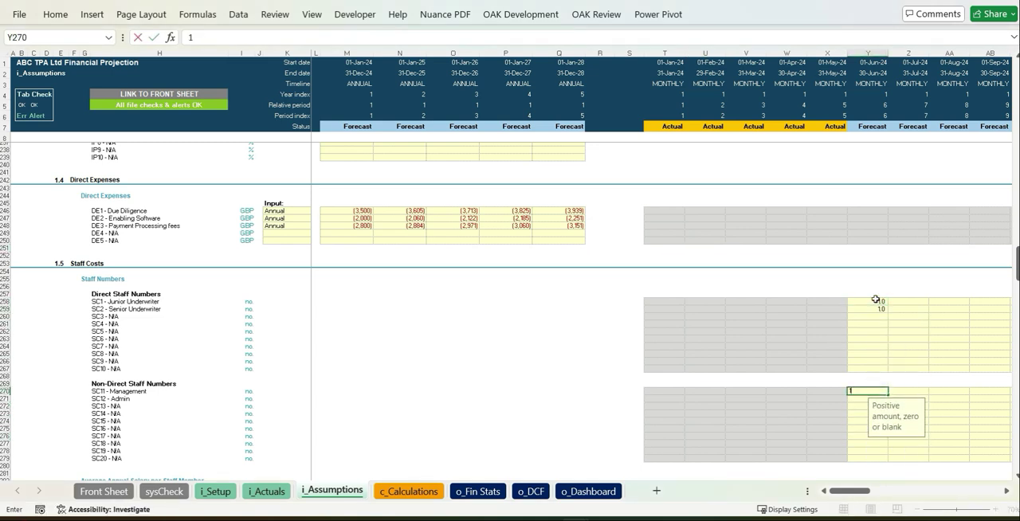
{"action": "type", "text": "1"}
{"action": "key", "text": "Down"}
{"action": "type", "text": "2"}
Copy the June 2024 direct and non-direct staff numbers across the following forecast months.
{"action": "left_click", "coordinate": [875, 300], "text": "shift"}
{"action": "key", "text": "ctrl+c"}
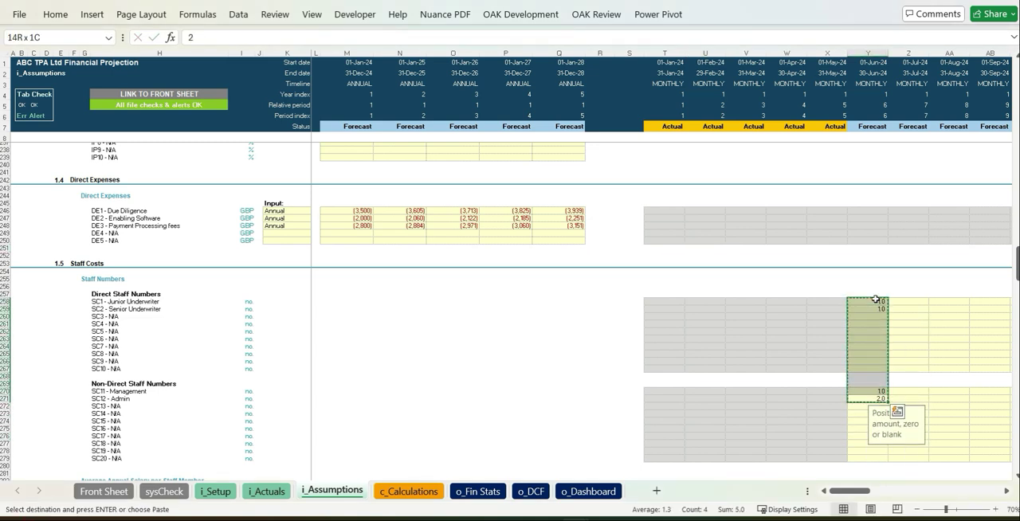
{"action": "left_click_drag", "start_coordinate": [876, 300], "coordinate": [916, 316]}
{"action": "key", "text": "ctrl+v"}
{"action": "key", "text": "Left"}
{"action": "key", "text": "Left"}
{"action": "key", "text": "Left"}
{"action": "key", "text": "Left"}
{"action": "key", "text": "Left"}
{"action": "key", "text": "Left"}
{"action": "key", "text": "Left"}
{"action": "key", "text": "Left"}
{"action": "key", "text": "Left"}
{"action": "key", "text": "Left"}
{"action": "key", "text": "Left"}
{"action": "key", "text": "Left"}
{"action": "key", "text": "Left"}
{"action": "key", "text": "Left"}
{"action": "key", "text": "Left"}
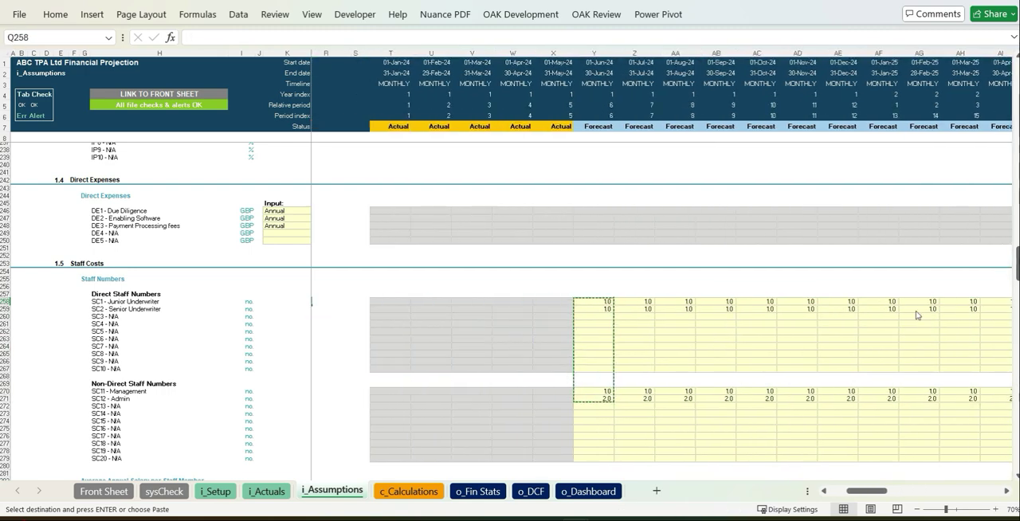
Paste the average annual salaries per staff member for 2024 to 2028, with Management starting at -40,000 and Admin at -20,000.
{"action": "scroll", "coordinate": [1018, 411], "scroll_direction": "down", "scroll_amount": 10}
{"action": "scroll", "coordinate": [1018, 411], "scroll_direction": "down", "scroll_amount": 1}
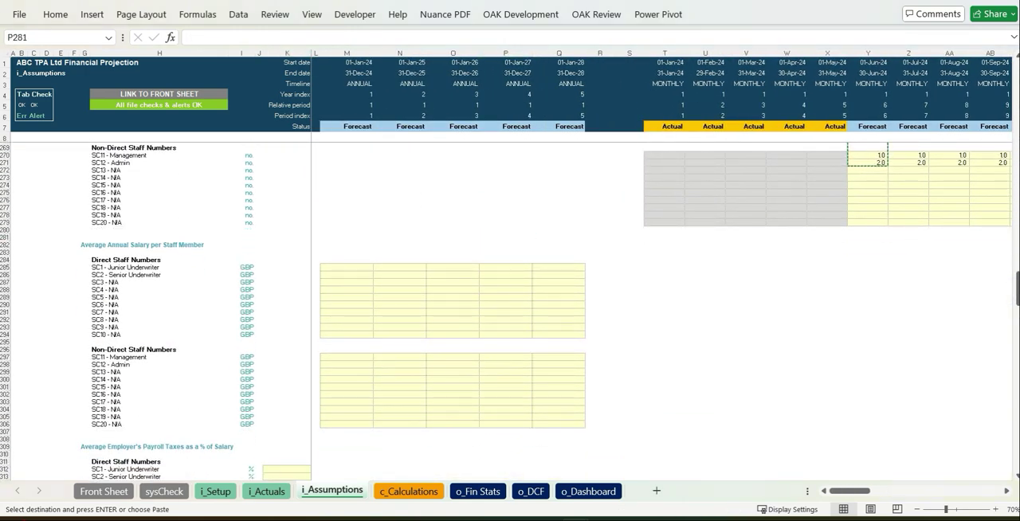
{"action": "left_click", "coordinate": [348, 268]}
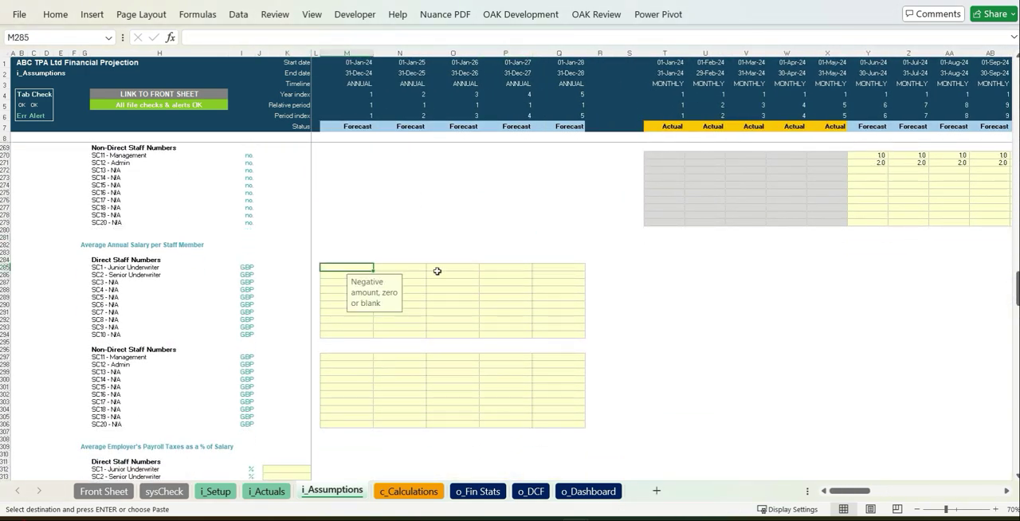
{"action": "key", "text": "ctrl+v"}
{"action": "left_click", "coordinate": [611, 401]}
{"action": "left_click", "coordinate": [599, 342]}
{"action": "left_click", "coordinate": [536, 446]}
Set the employer's payroll taxes to 7% of salary for Junior Underwriter, Senior Underwriter, Management and Admin.
{"action": "scroll", "coordinate": [536, 445], "scroll_direction": "down", "scroll_amount": 8}
{"action": "left_click", "coordinate": [303, 289]}
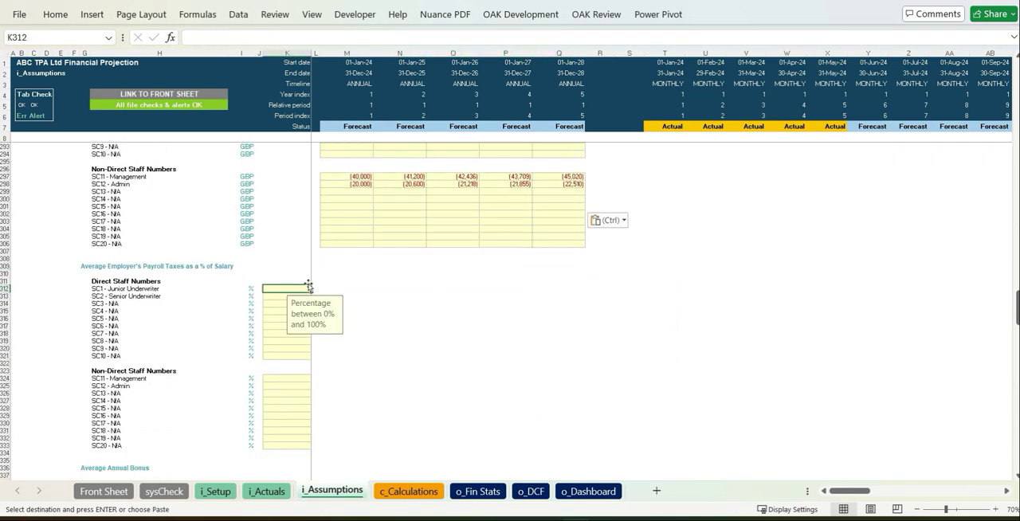
{"action": "type", "text": "7"}
{"action": "key", "text": "Return"}
{"action": "type", "text": "7"}
{"action": "key", "text": "Return"}
{"action": "key", "text": "Down"}
{"action": "key", "text": "Down"}
{"action": "key", "text": "Down"}
{"action": "key", "text": "Down"}
{"action": "key", "text": "Down"}
{"action": "key", "text": "Down"}
{"action": "key", "text": "Down"}
{"action": "key", "text": "Down"}
{"action": "key", "text": "Down"}
{"action": "key", "text": "Down"}
{"action": "key", "text": "Down"}
{"action": "key", "text": "Down"}
{"action": "key", "text": "Up"}
{"action": "key", "text": "Up"}
{"action": "type", "text": "7"}
{"action": "key", "text": "Return"}
{"action": "key", "text": "7"}
{"action": "key", "text": "Return"}
{"action": "key", "text": "alt+Tab"}
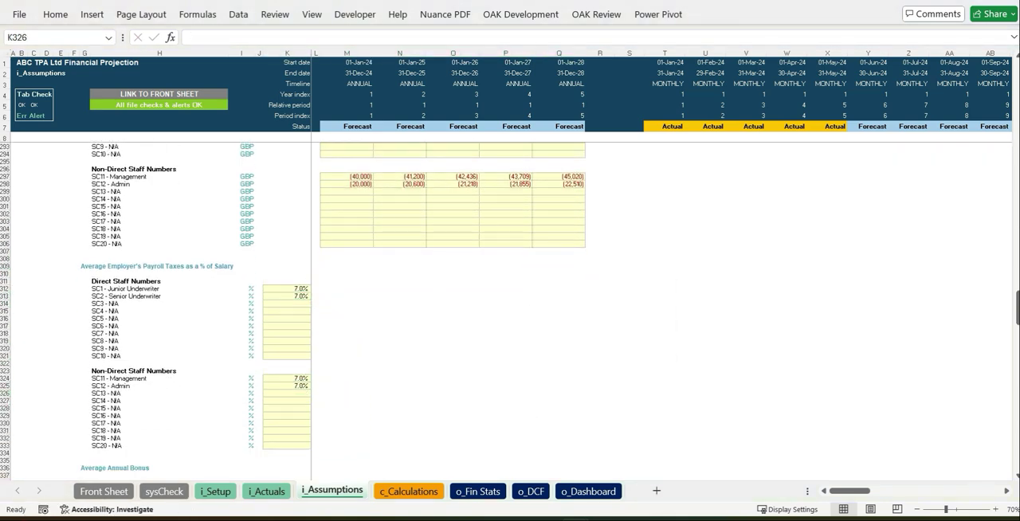
Enter average annual bonuses of 15% for Junior Underwriter and 20% for Senior Underwriter across 2024 to 2028.
{"action": "scroll", "coordinate": [359, 319], "scroll_direction": "down", "scroll_amount": 8}
{"action": "left_click", "coordinate": [361, 312]}
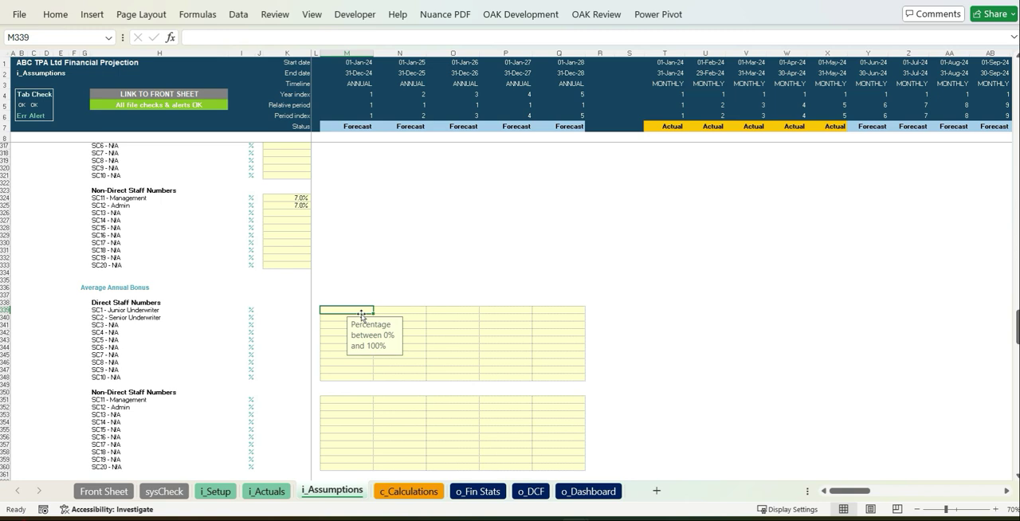
{"action": "key", "text": "ctrl+v"}
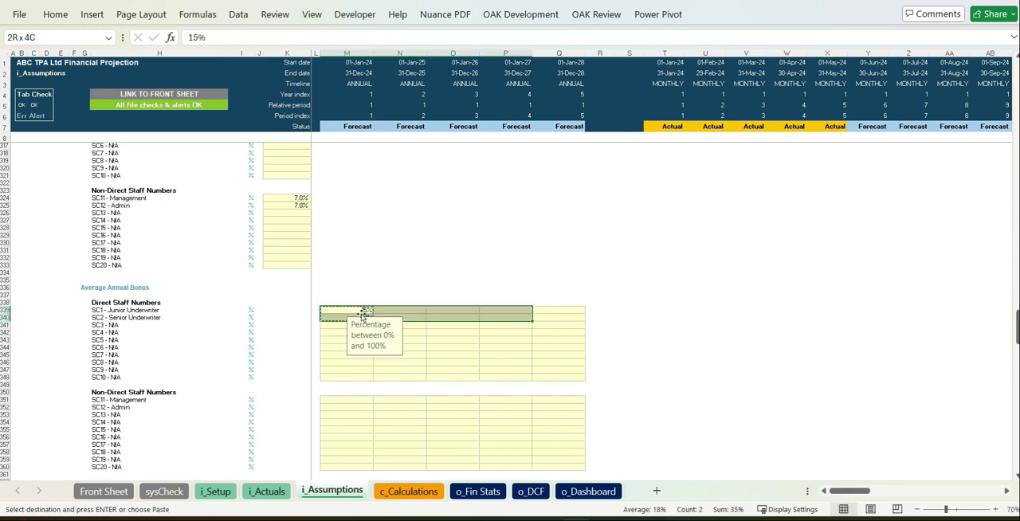
Set the Management average annual bonus to 20% for 2024 and copy it across to 2028.
{"action": "left_click", "coordinate": [343, 401]}
{"action": "type", "text": "20"}
{"action": "key", "text": "Return"}
{"action": "key", "text": "Up"}
{"action": "key", "text": "ctrl+c"}
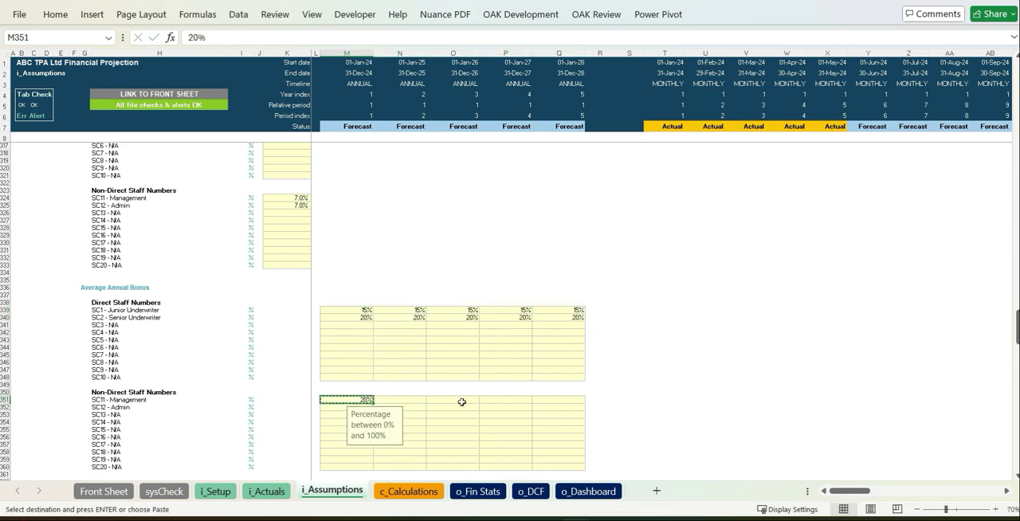
{"action": "key", "text": "shift+Right"}
{"action": "key", "text": "shift+Right"}
{"action": "key", "text": "shift+Right"}
{"action": "key", "text": "shift+Right"}
{"action": "key", "text": "ctrl+v"}
{"action": "key", "text": "Down"}
Flag March as the Bonus Payment Month with a 1.
{"action": "scroll", "coordinate": [467, 403], "scroll_direction": "down", "scroll_amount": 13}
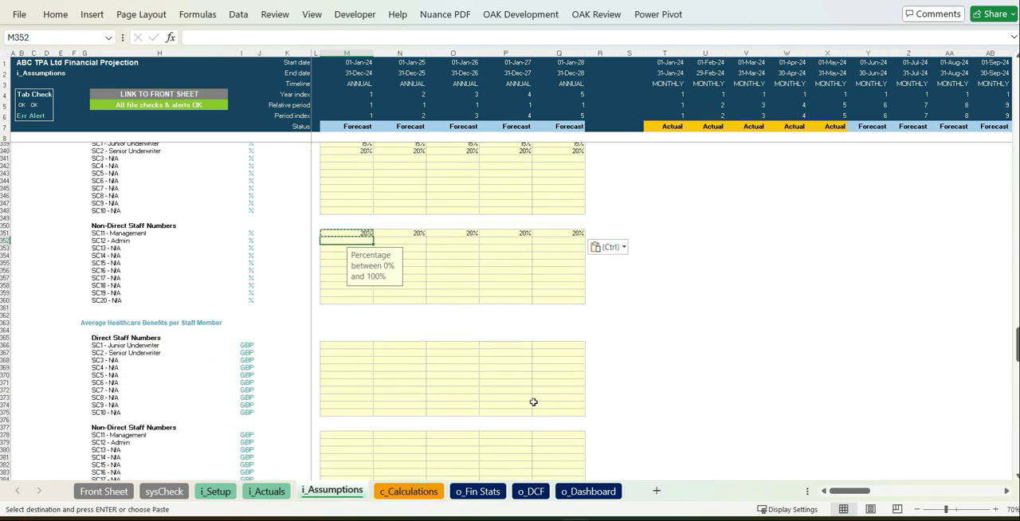
{"action": "left_click", "coordinate": [757, 415]}
{"action": "type", "text": "1"}
{"action": "left_click", "coordinate": [826, 354]}
{"action": "scroll", "coordinate": [824, 355], "scroll_direction": "down", "scroll_amount": 9}
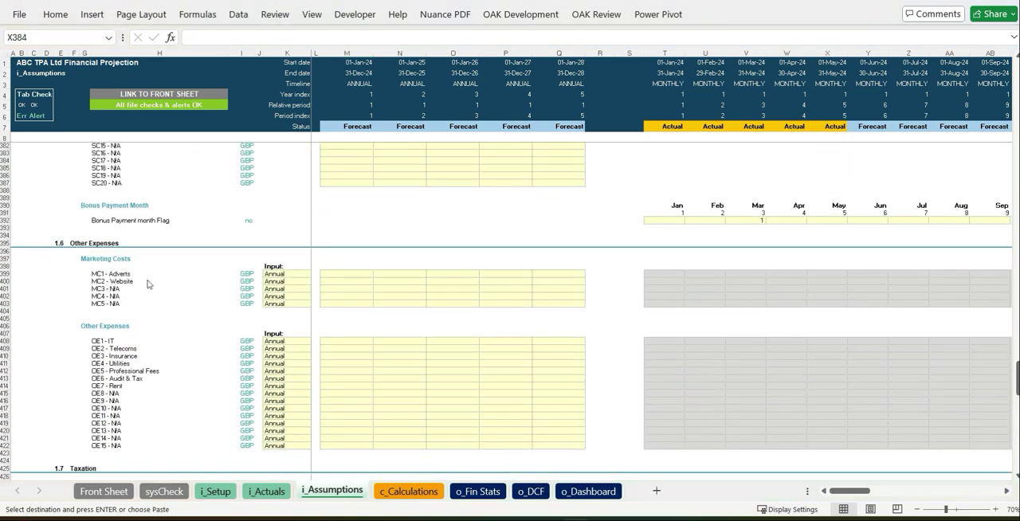
Enter 2024 marketing costs of -1000 for Adverts and -2000 for Website.
{"action": "left_click", "coordinate": [346, 273]}
{"action": "type", "text": "-1000"}
{"action": "key", "text": "Return"}
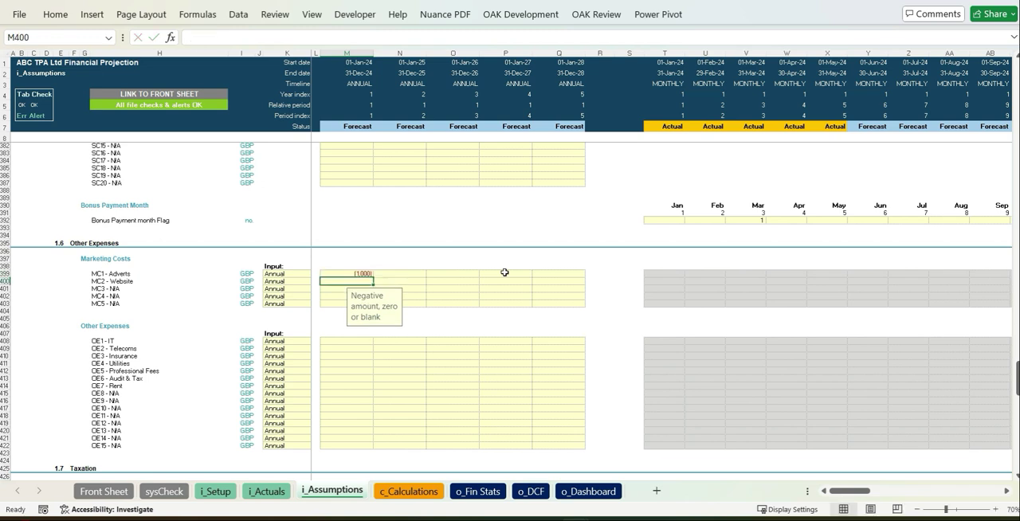
{"action": "type", "text": "-2000"}
{"action": "key", "text": "Return"}
Enter 2024 other expenses of -3000 for IT, -2500 for Telecoms, -3000 for Insurance and -5000 for Utilities.
{"action": "key", "text": "Down"}
{"action": "key", "text": "Down"}
{"action": "key", "text": "Down"}
{"action": "key", "text": "Down"}
{"action": "key", "text": "Down"}
{"action": "key", "text": "Down"}
{"action": "key", "text": "Down"}
{"action": "type", "text": "=-"}
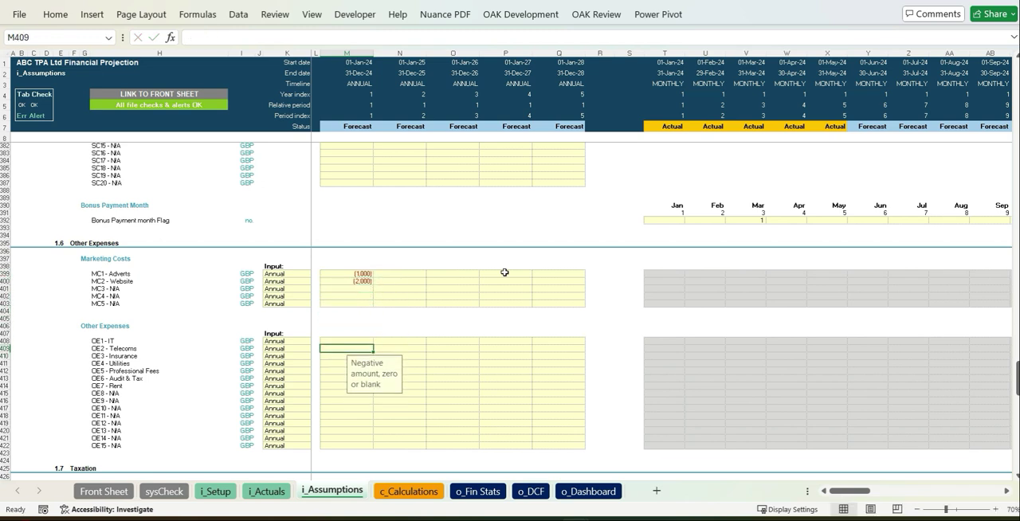
{"action": "type", "text": "3000"}
{"action": "key", "text": "Return"}
{"action": "type", "text": "-2500"}
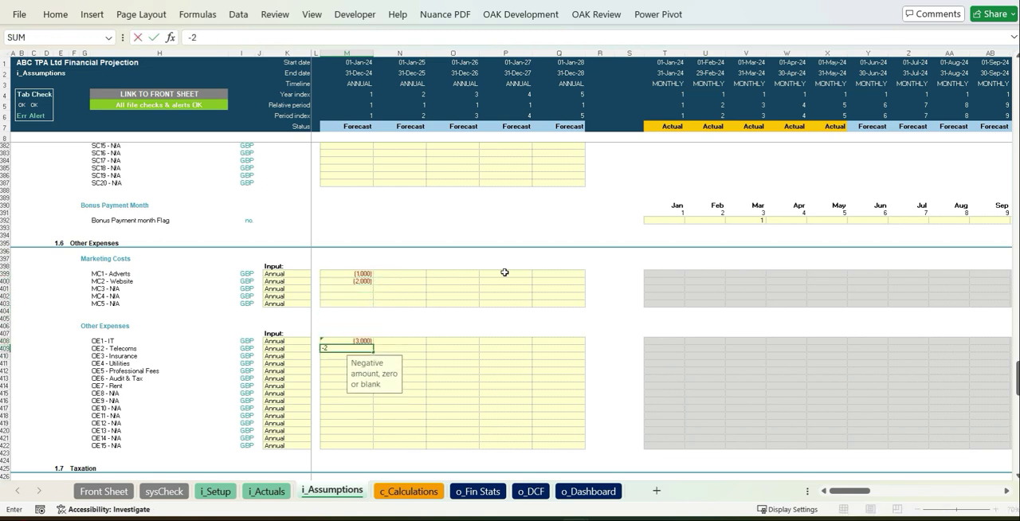
{"action": "key", "text": "Return"}
{"action": "type", "text": "-3000"}
{"action": "key", "text": "Return"}
{"action": "type", "text": "-"}
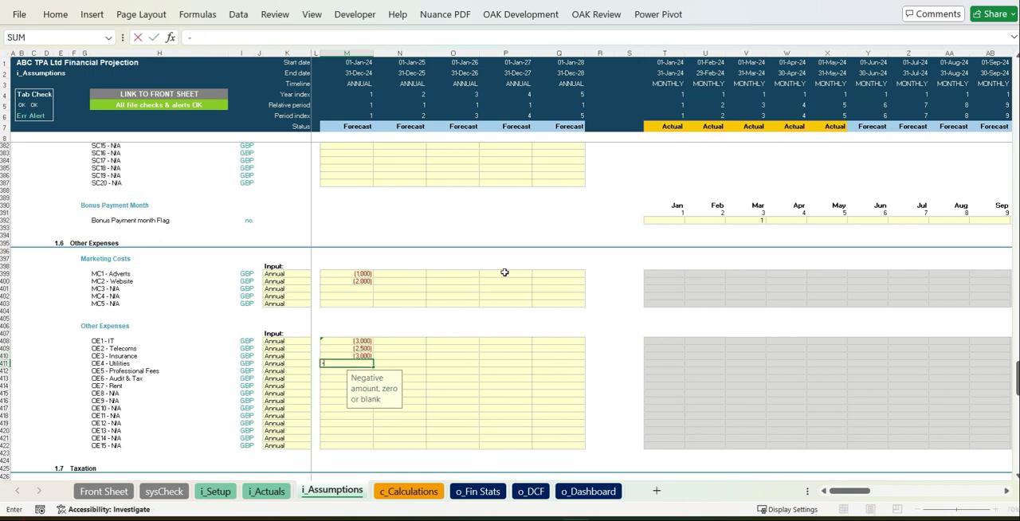
{"action": "type", "text": "5000"}
{"action": "key", "text": "Return"}
Enter 2024 other expenses of -10000 for Professional Fees, -4500 for Audit & Tax and -10000 for Rent.
{"action": "type", "text": "0"}
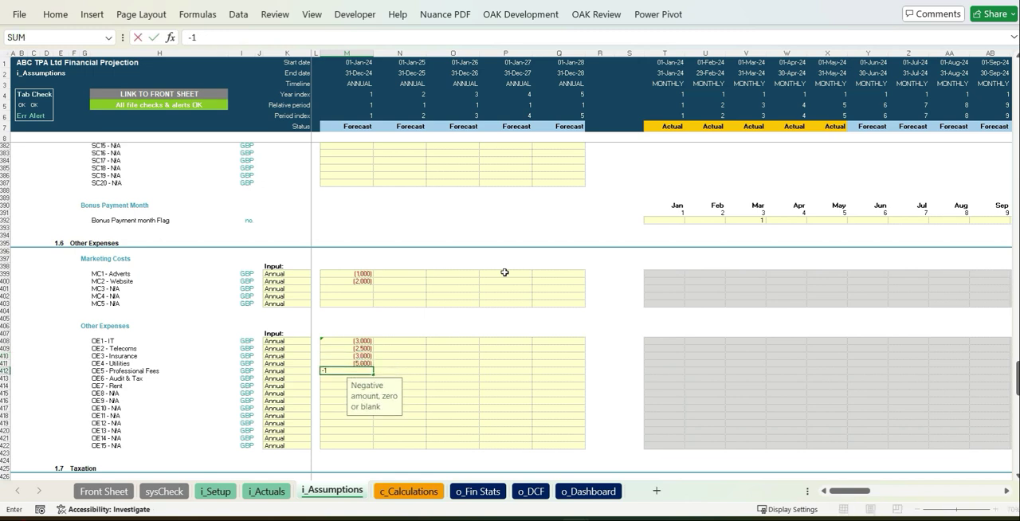
{"action": "type", "text": "10000"}
{"action": "key", "text": "Return"}
{"action": "type", "text": "-"}
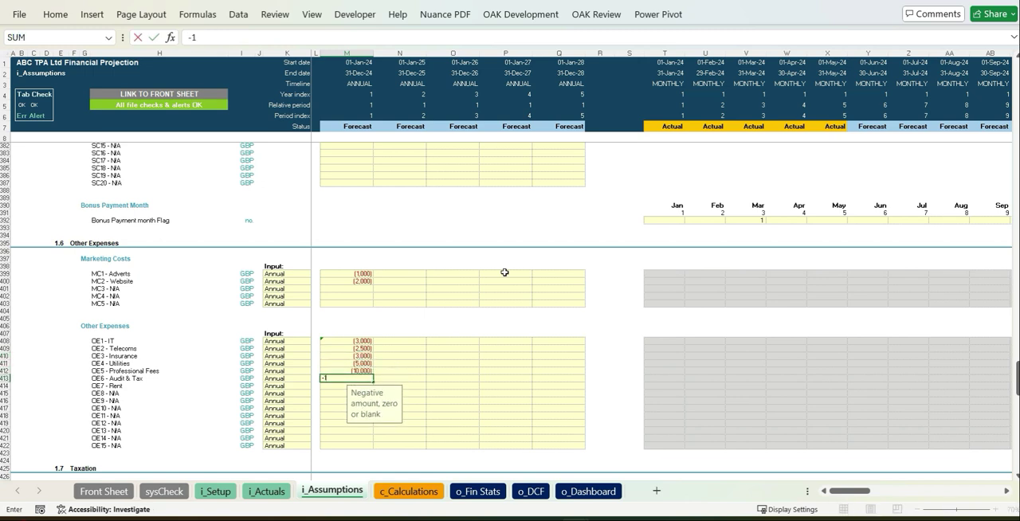
{"action": "type", "text": "-450"}
{"action": "key", "text": "Return"}
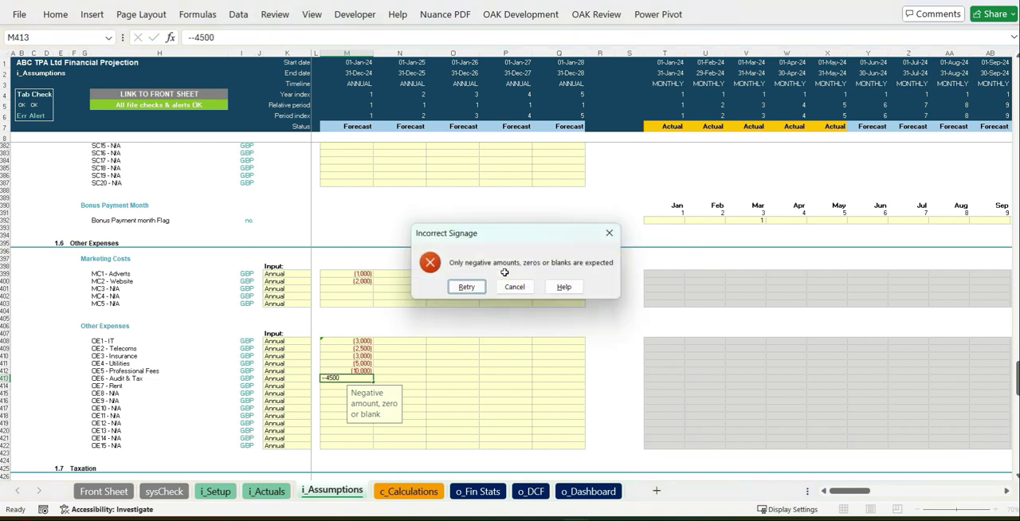
{"action": "key", "text": "Return"}
{"action": "type", "text": "=-4500"}
{"action": "key", "text": "Return"}
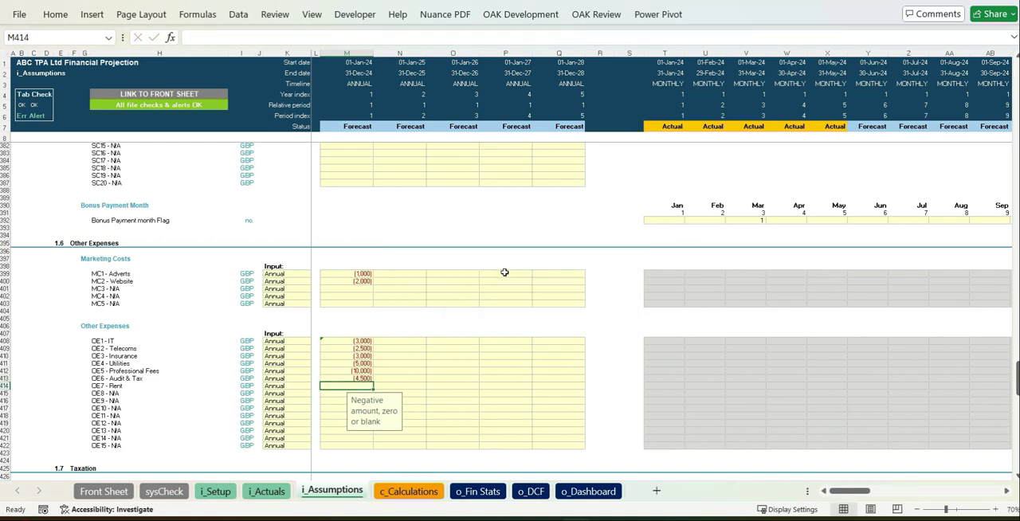
{"action": "type", "text": "-10000"}
{"action": "key", "text": "Return"}
Fill 2025 to 2028 marketing costs and other expenses with a formula multiplying the prior year by 1.025.
{"action": "left_click", "coordinate": [403, 275]}
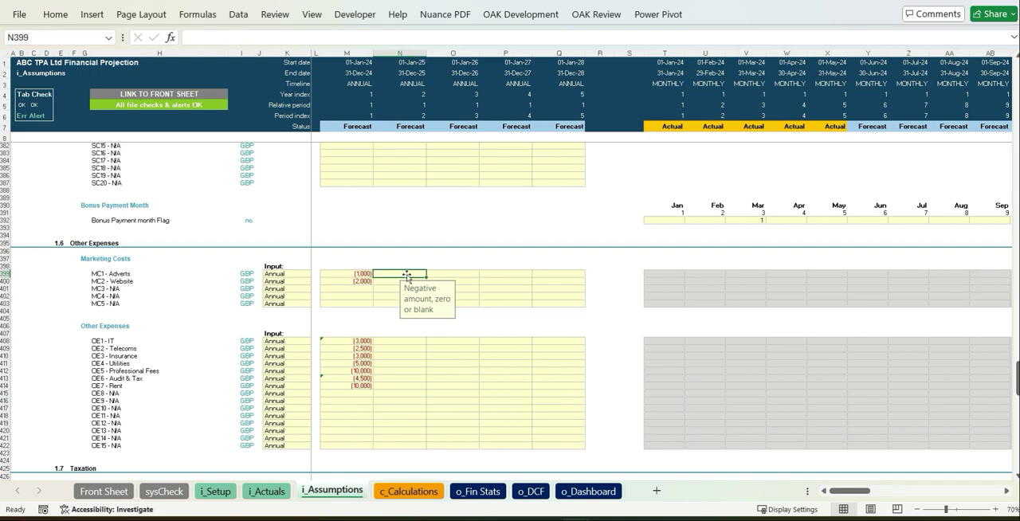
{"action": "type", "text": "="}
{"action": "key", "text": "Left"}
{"action": "type", "text": "*1.025"}
{"action": "key", "text": "ctrl+Return"}
{"action": "key", "text": "ctrl+c"}
{"action": "key", "text": "shift+Down"}
{"action": "key", "text": "shift+Right"}
{"action": "key", "text": "shift+Right"}
{"action": "key", "text": "shift+Right"}
{"action": "key", "text": "ctrl+v"}
{"action": "left_click_drag", "start_coordinate": [410, 343], "coordinate": [558, 386]}
{"action": "key", "text": "ctrl+v"}
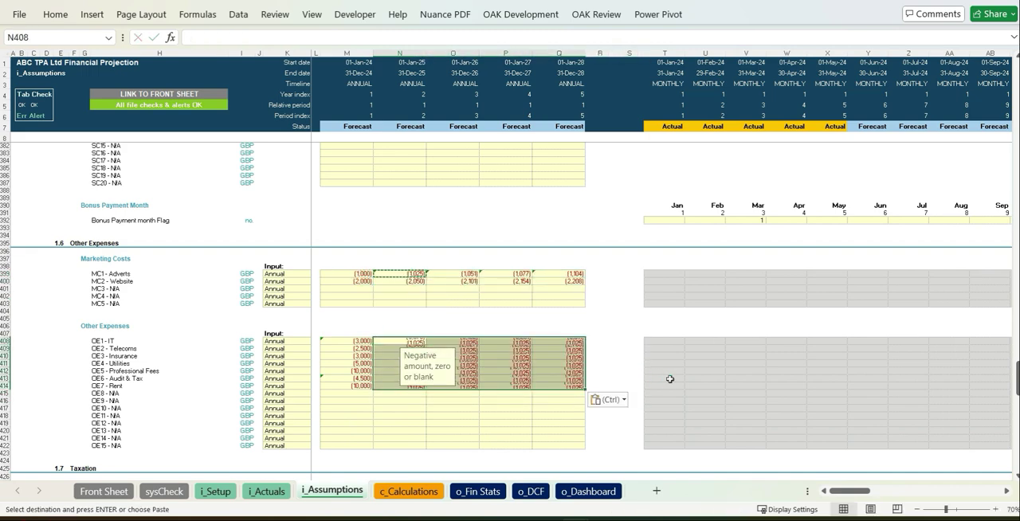
Set the Sales Tax Rate to 15% for 2024 and copy it across to 2028.
{"action": "scroll", "coordinate": [398, 263], "scroll_direction": "down", "scroll_amount": 12}
{"action": "left_click", "coordinate": [358, 222]}
{"action": "type", "text": "15"}
{"action": "key", "text": "ctrl+Return"}
{"action": "key", "text": "ctrl+c"}
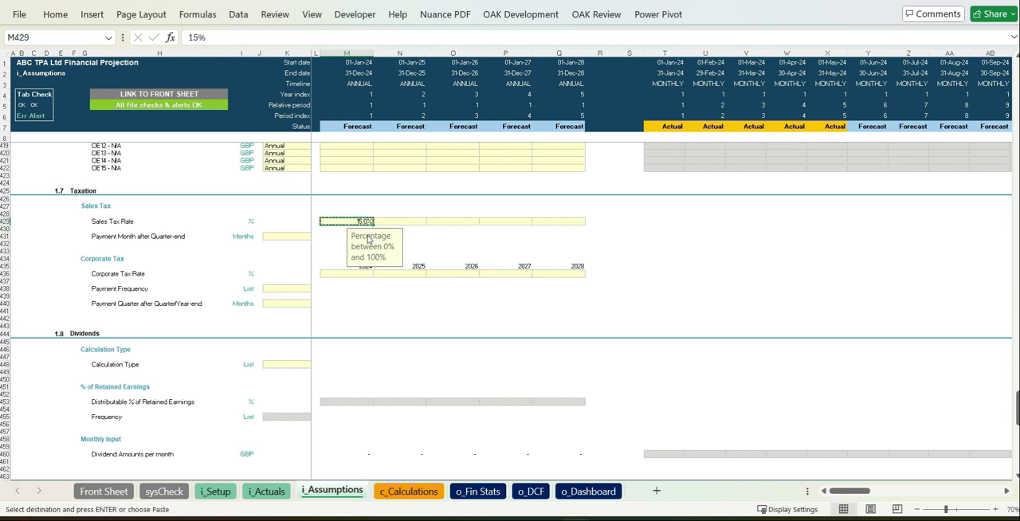
{"action": "key", "text": "shift+Right"}
{"action": "key", "text": "shift+Right"}
{"action": "key", "text": "shift+Right"}
{"action": "key", "text": "shift+Right"}
{"action": "key", "text": "shift+Right"}
{"action": "key", "text": "shift+Left"}
{"action": "key", "text": "ctrl+v"}
Set the Corporate Tax Rate to 19% for 2024 and copy it across to 2028.
{"action": "left_click", "coordinate": [351, 274]}
{"action": "type", "text": "19"}
{"action": "key", "text": "ctrl+Return"}
{"action": "key", "text": "ctrl+c"}
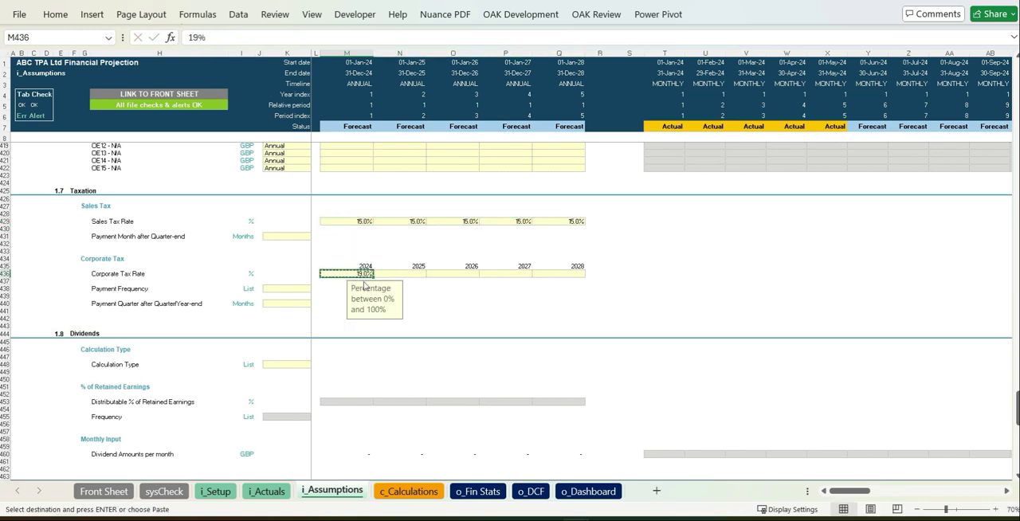
{"action": "key", "text": "shift+Right"}
{"action": "key", "text": "shift+Right"}
{"action": "key", "text": "shift+Right"}
{"action": "key", "text": "shift+Right"}
{"action": "key", "text": "ctrl+v"}
Set the sales tax payment month to 2, and pay corporate tax Annually with payment quarter 4 after the year-end.
{"action": "left_click", "coordinate": [287, 236]}
{"action": "key", "text": "alt+Down"}
{"action": "left_click", "coordinate": [310, 289]}
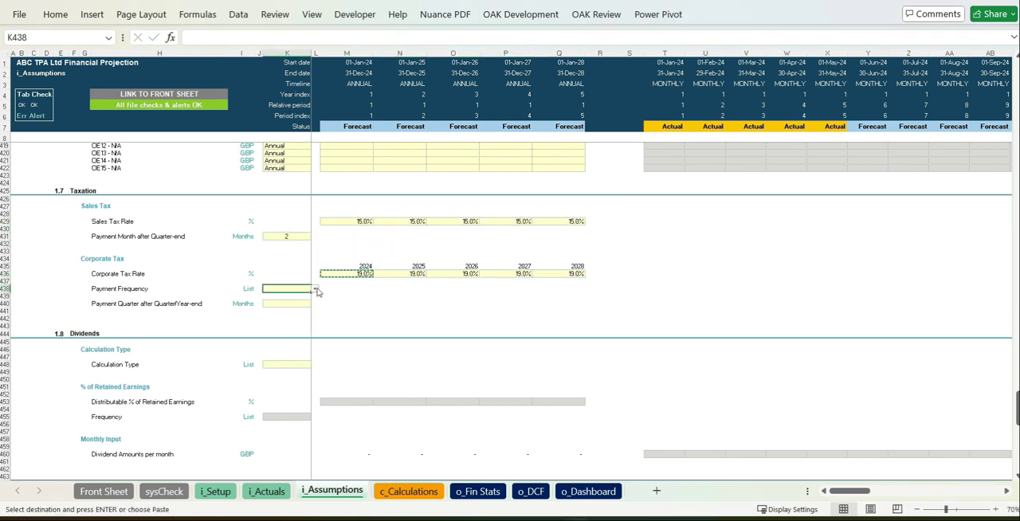
{"action": "left_click", "coordinate": [300, 309]}
{"action": "key", "text": "Down"}
{"action": "key", "text": "Down"}
{"action": "key", "text": "alt+Down"}
{"action": "left_click", "coordinate": [291, 359]}
{"action": "scroll", "coordinate": [447, 311], "scroll_direction": "down", "scroll_amount": 5}
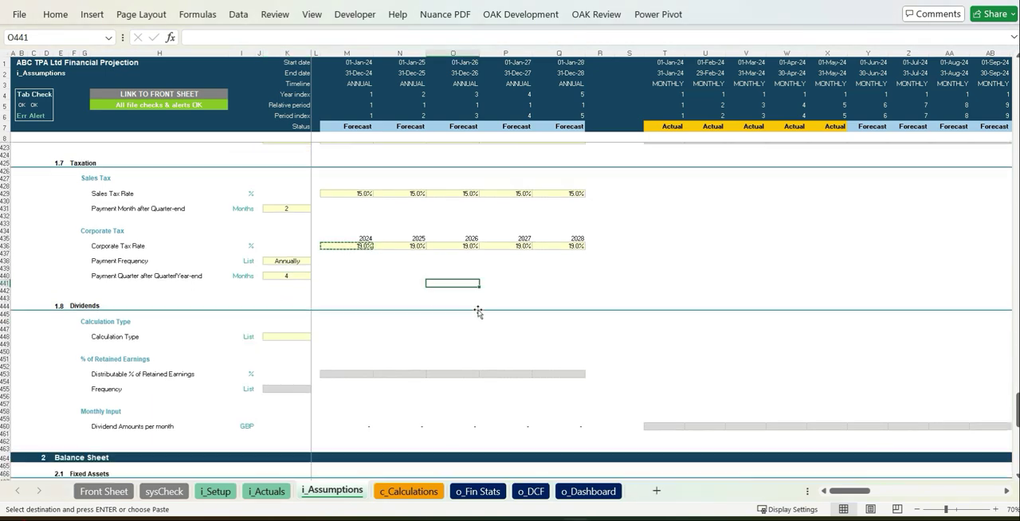
Choose the dividend Calculation Type that uses monthly dividend amounts as input.
{"action": "left_click", "coordinate": [306, 255]}
{"action": "key", "text": "alt+Down"}
{"action": "left_click", "coordinate": [308, 275]}
{"action": "left_click", "coordinate": [507, 253]}
Enter June 2024 additions of 10,000 for Computer Equipment and 5,000 for Fixtures & Fittings, with useful lives of 4 and 5 years.
{"action": "scroll", "coordinate": [510, 253], "scroll_direction": "down", "scroll_amount": 7}
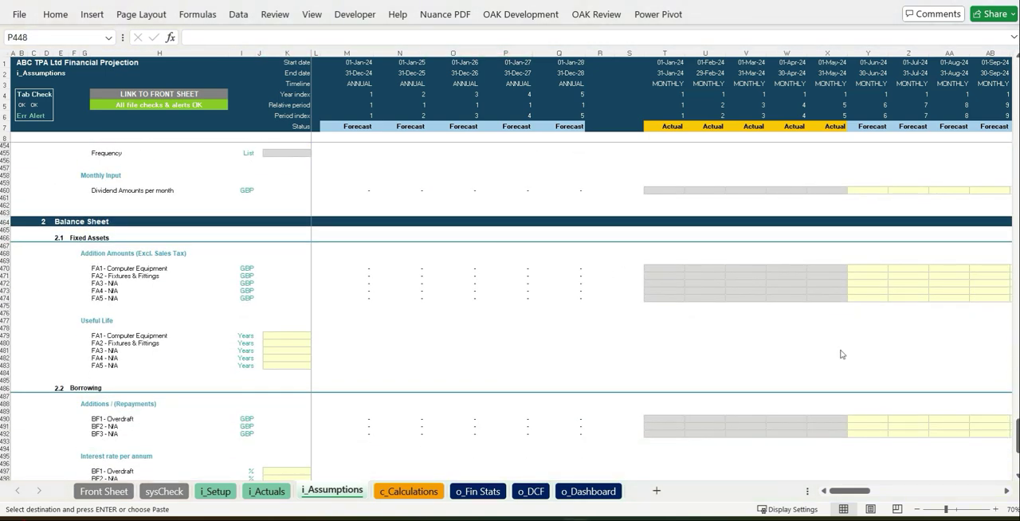
{"action": "left_click", "coordinate": [867, 269]}
{"action": "type", "text": "10,000"}
{"action": "key", "text": "Return"}
{"action": "type", "text": "50000"}
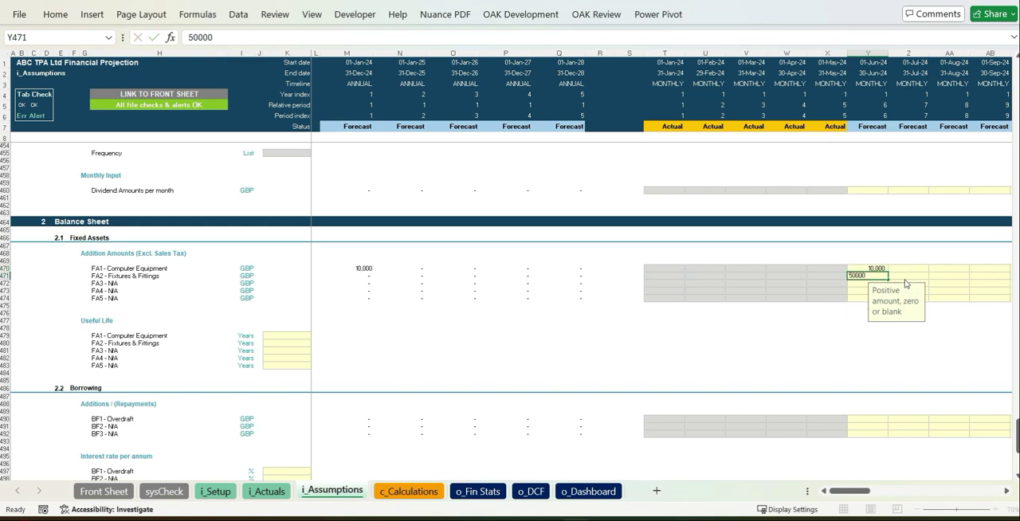
{"action": "type", "text": "5000"}
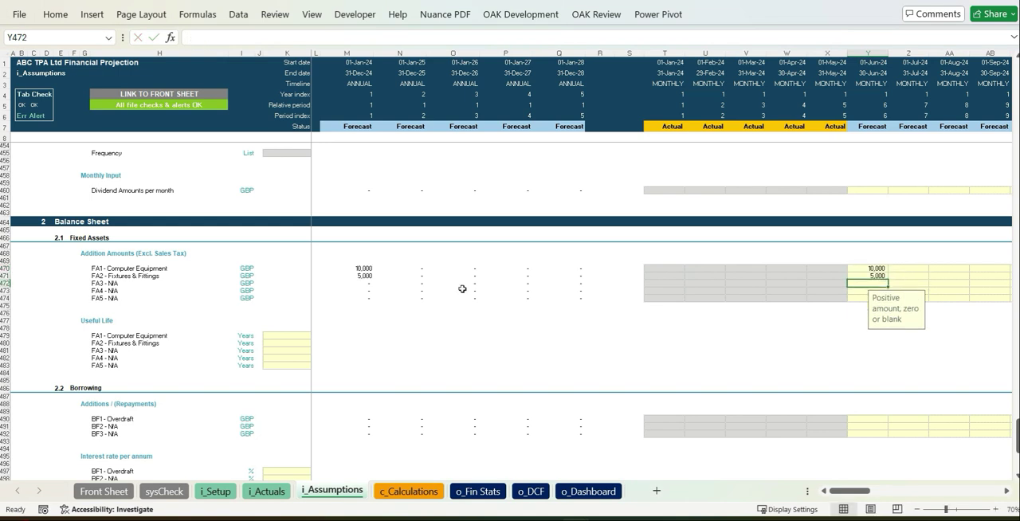
{"action": "left_click", "coordinate": [287, 338]}
{"action": "left_click", "coordinate": [480, 341]}
Enter a June 2024 borrowing addition of 20,000 for the BF1 Overdraft.
{"action": "scroll", "coordinate": [546, 363], "scroll_direction": "down", "scroll_amount": 6}
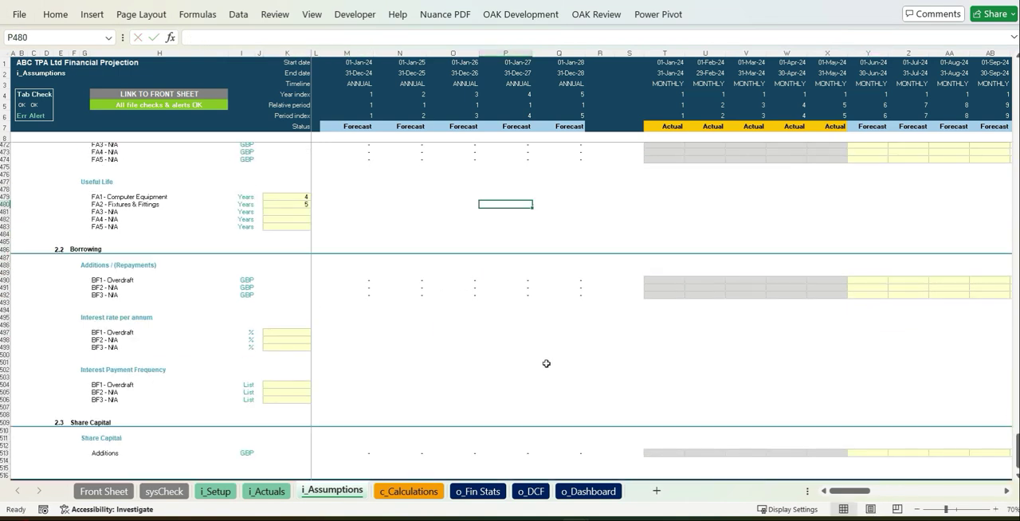
{"action": "left_click", "coordinate": [865, 281]}
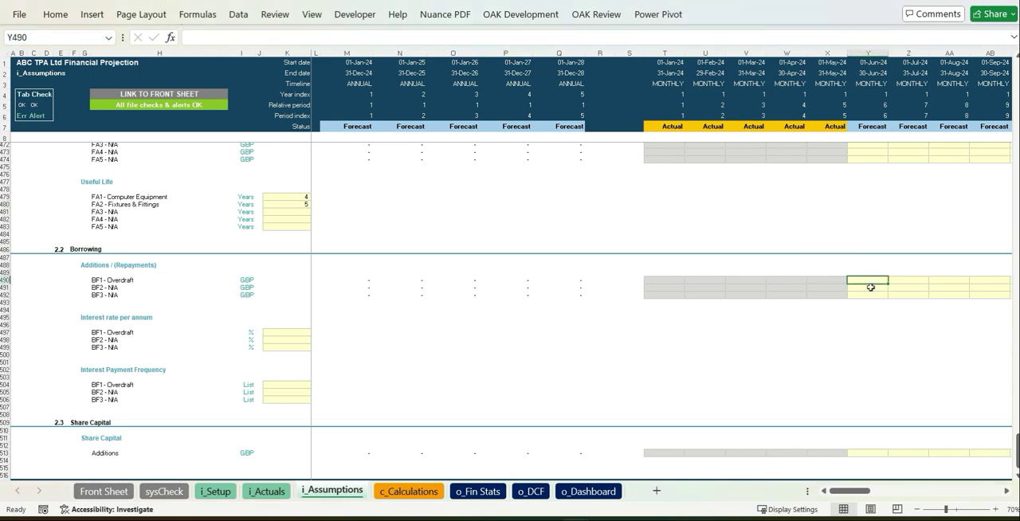
{"action": "type", "text": "20,000"}
{"action": "key", "text": "Return"}
Set the Overdraft's annual interest rate to 5% and its interest payment frequency to Monthly.
{"action": "left_click", "coordinate": [297, 332]}
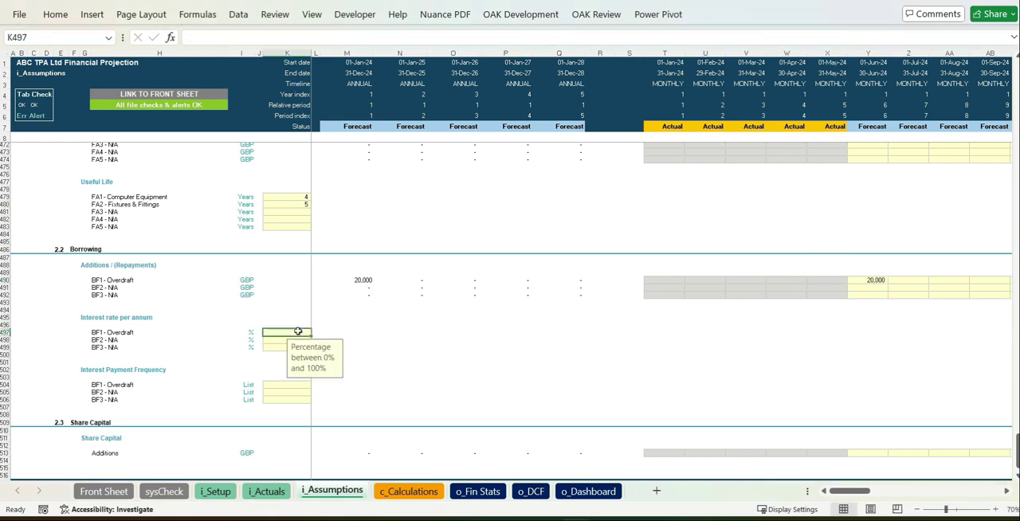
{"action": "type", "text": "10"}
{"action": "key", "text": "Down"}
{"action": "key", "text": "Down"}
{"action": "key", "text": "Down"}
{"action": "key", "text": "Down"}
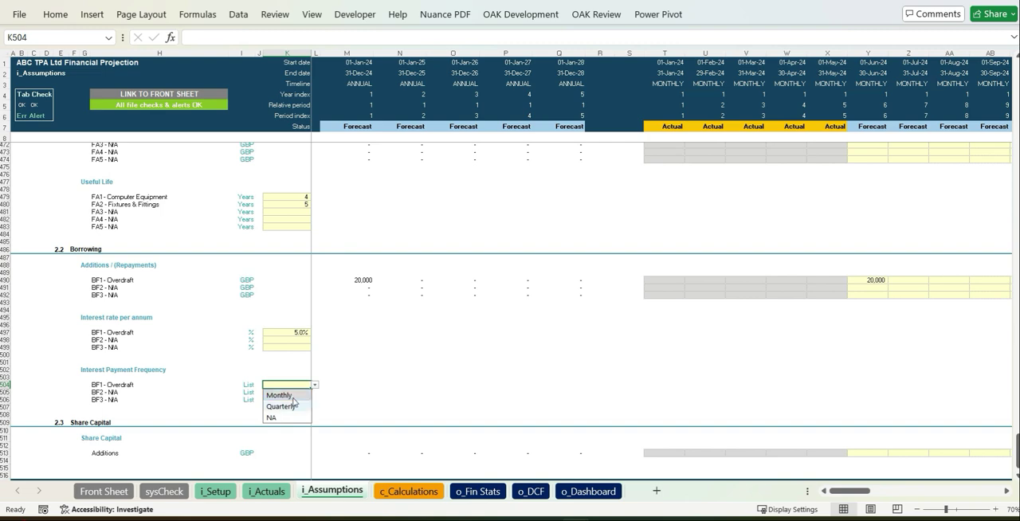
{"action": "left_click", "coordinate": [291, 397]}
{"action": "left_click", "coordinate": [560, 370]}
Enter a share capital addition of 35,000 for June 2024.
{"action": "scroll", "coordinate": [611, 365], "scroll_direction": "down", "scroll_amount": 6}
{"action": "left_click", "coordinate": [778, 296]}
{"action": "left_click", "coordinate": [880, 329]}
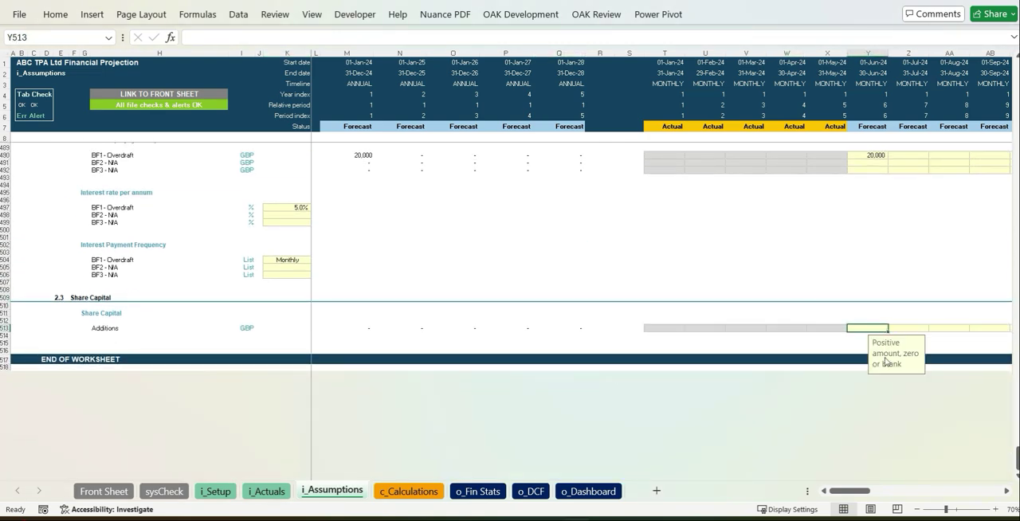
{"action": "type", "text": "35000"}
{"action": "left_click", "coordinate": [909, 260]}
Review the revenue, policy volume and fee calculations on the c_Calculations sheet across the monthly periods.
{"action": "left_click", "coordinate": [408, 492]}
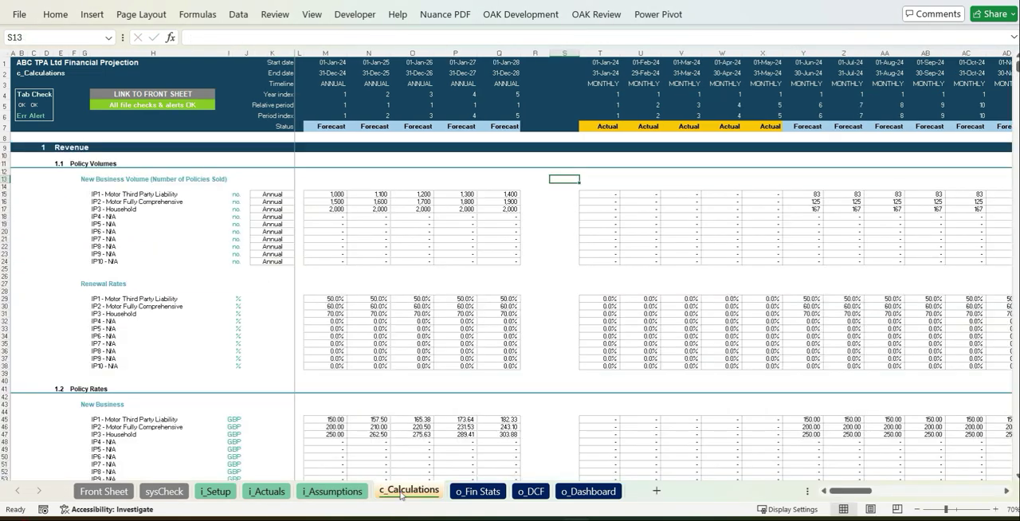
{"action": "scroll", "coordinate": [765, 382], "scroll_direction": "down", "scroll_amount": 20}
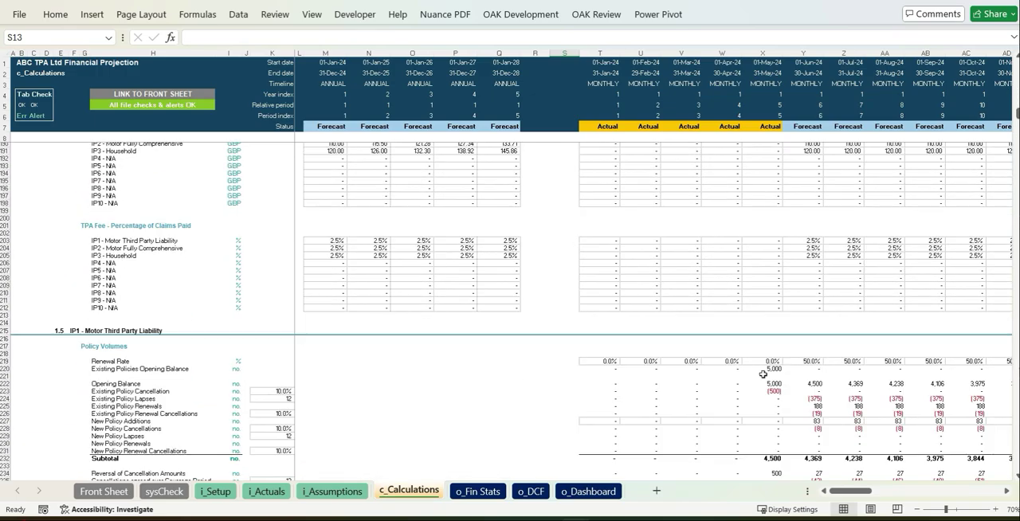
{"action": "scroll", "coordinate": [765, 382], "scroll_direction": "down", "scroll_amount": 9}
{"action": "left_click_drag", "start_coordinate": [846, 492], "coordinate": [980, 491]}
Review the income statement, balance sheet and cash flow statement on the o_Fin Stats sheet through December 2028.
{"action": "left_click", "coordinate": [479, 492]}
{"action": "scroll", "coordinate": [674, 306], "scroll_direction": "down", "scroll_amount": 20}
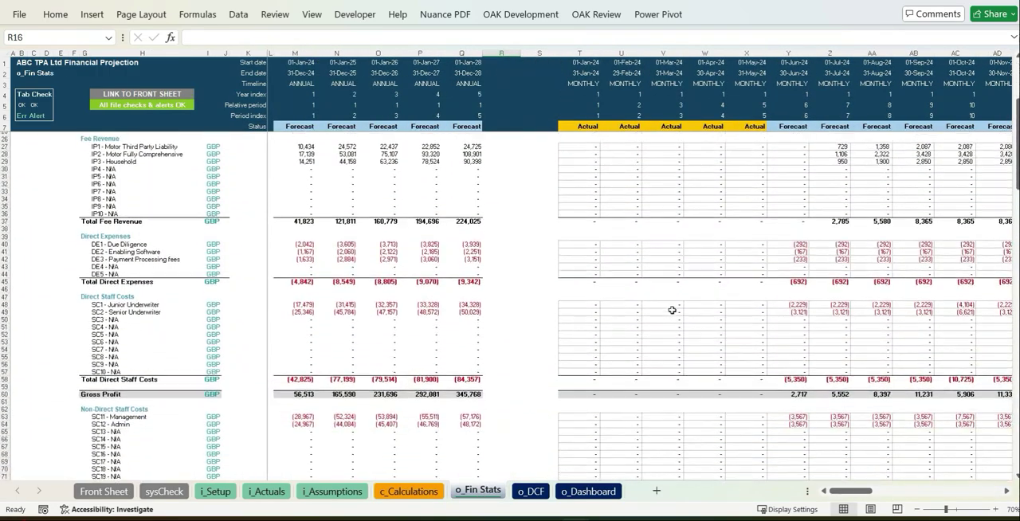
{"action": "scroll", "coordinate": [672, 323], "scroll_direction": "down", "scroll_amount": 20}
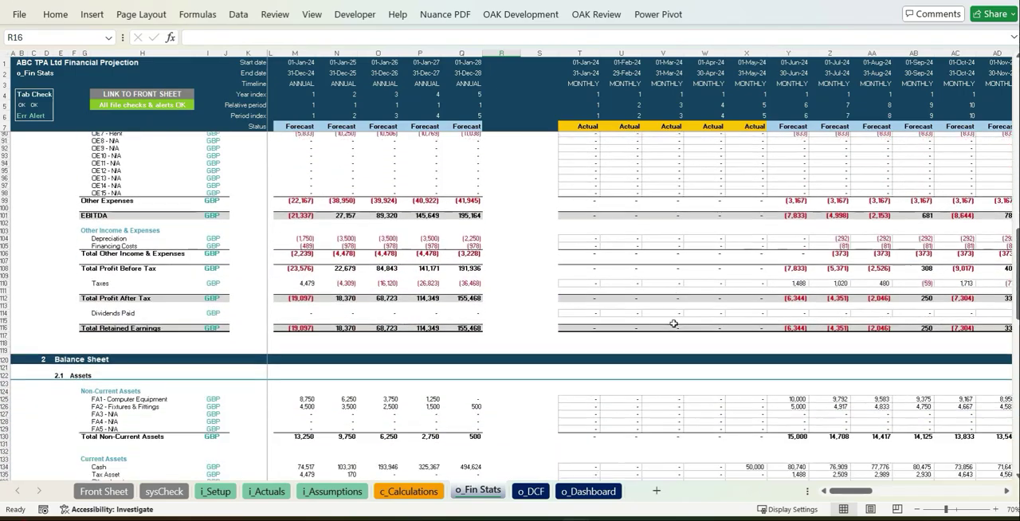
{"action": "scroll", "coordinate": [676, 323], "scroll_direction": "down", "scroll_amount": 4}
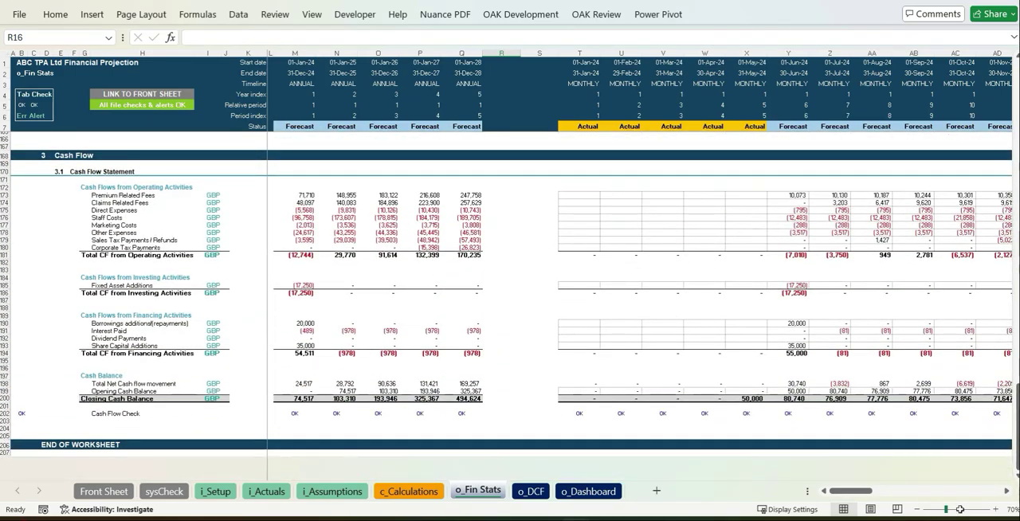
{"action": "left_click", "coordinate": [1006, 492]}
{"action": "left_click", "coordinate": [1006, 492]}
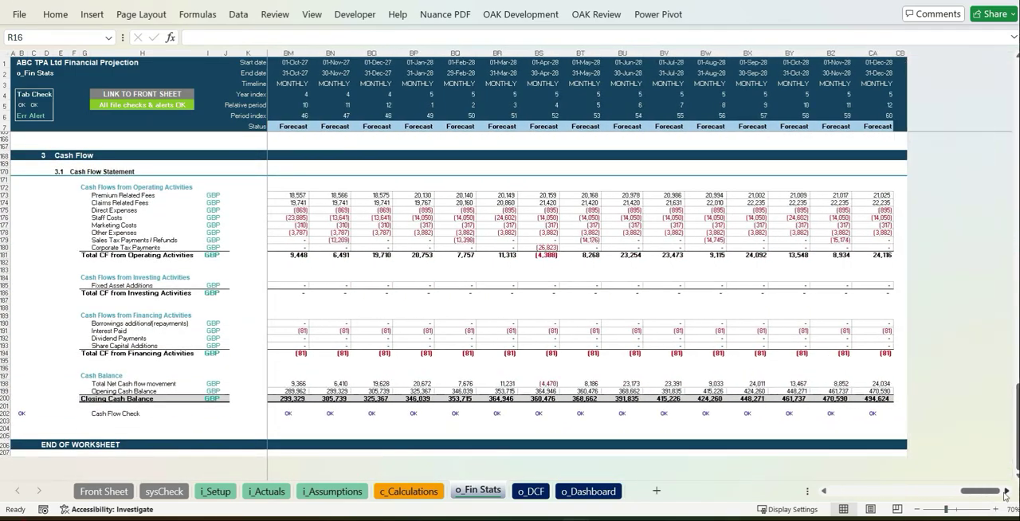
Fill in the DCF inputs: risk-free rate 1.25%, market return 2.70%, beta 1.40, small company premium 3.00%, equity share 65%, interest rate 7%, tax rate 30%.
{"action": "key", "text": "ctrl+Page_Down"}
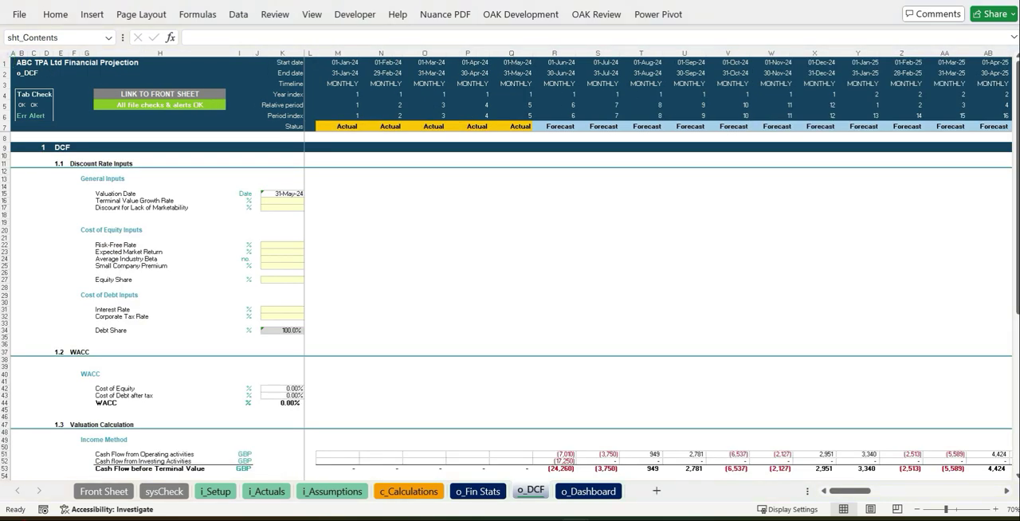
{"action": "left_click", "coordinate": [424, 258]}
{"action": "scroll", "coordinate": [458, 187], "scroll_direction": "down", "scroll_amount": 12}
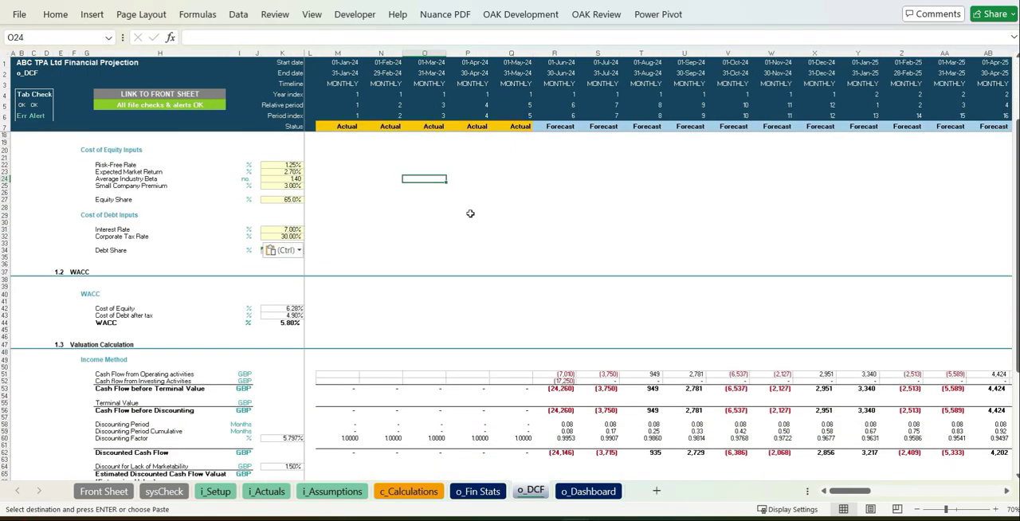
{"action": "left_click_drag", "start_coordinate": [581, 309], "coordinate": [1006, 317]}
Examine the dashboard at 65% zoom, covering the financial statements, key ratios, insurance product performance, cash flow and financial performance charts.
{"action": "left_click", "coordinate": [594, 490]}
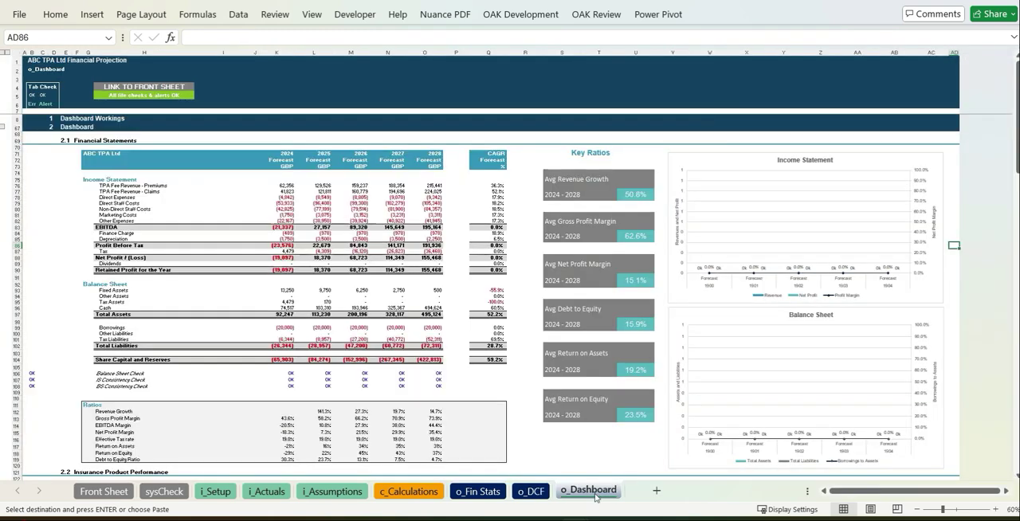
{"action": "left_click", "coordinate": [1011, 508]}
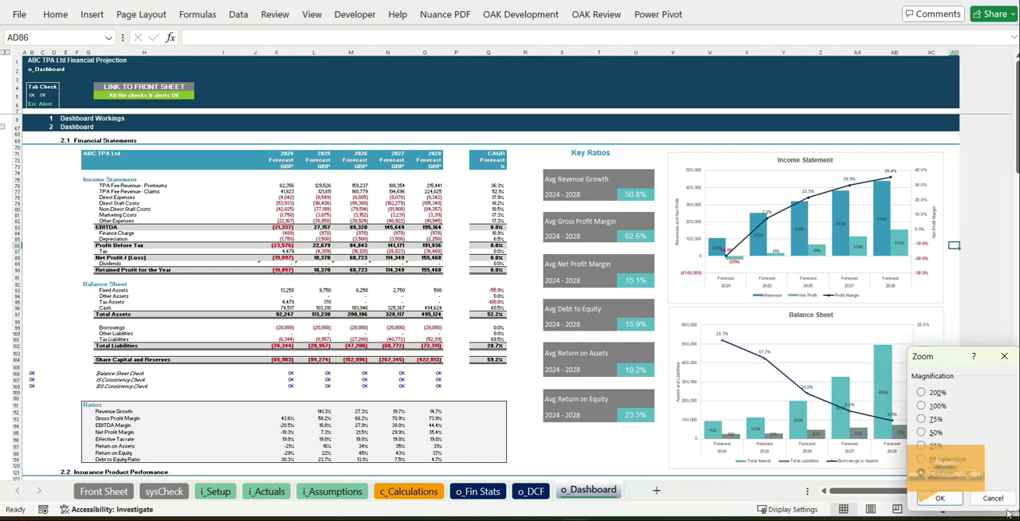
{"action": "key", "text": "Return"}
{"action": "scroll", "coordinate": [536, 301], "scroll_direction": "down", "scroll_amount": 6}
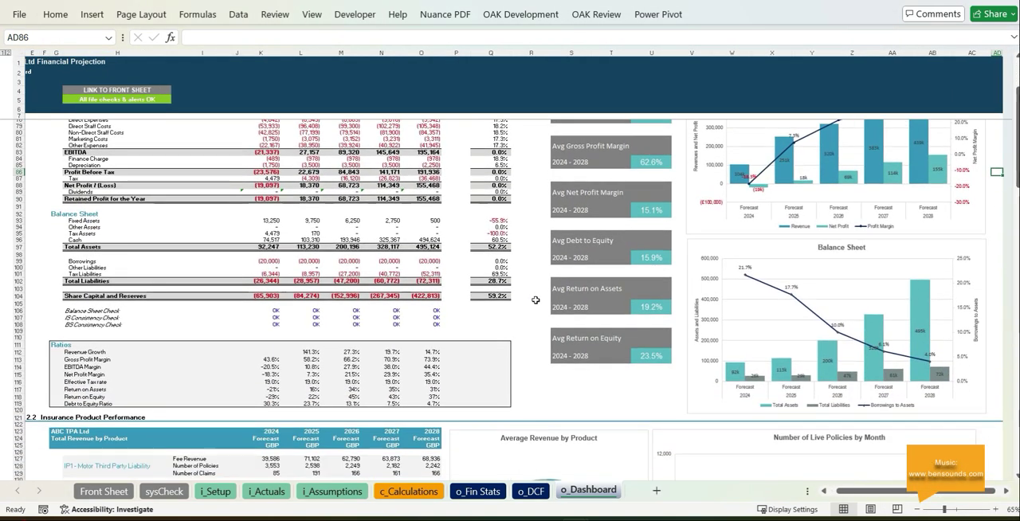
{"action": "scroll", "coordinate": [535, 301], "scroll_direction": "down", "scroll_amount": 18}
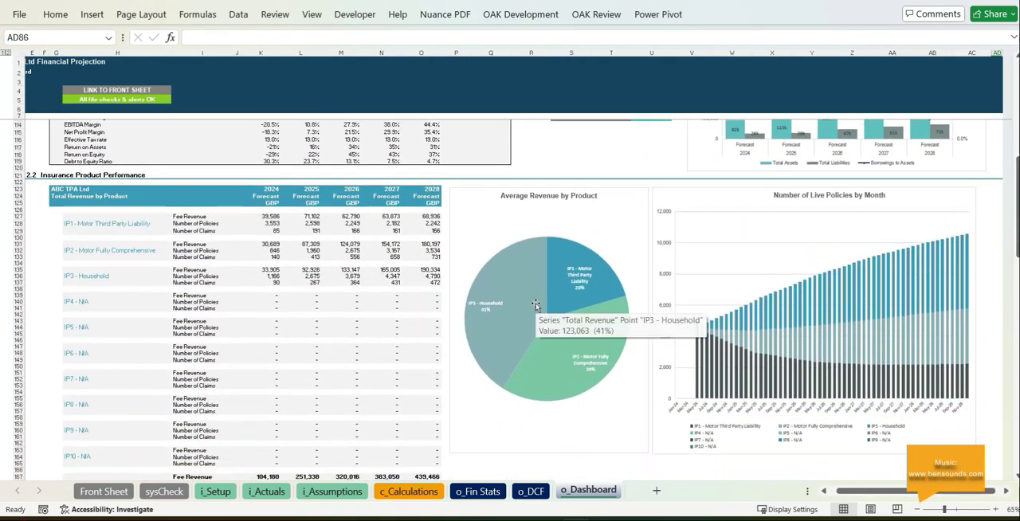
{"action": "scroll", "coordinate": [536, 303], "scroll_direction": "down", "scroll_amount": 20}
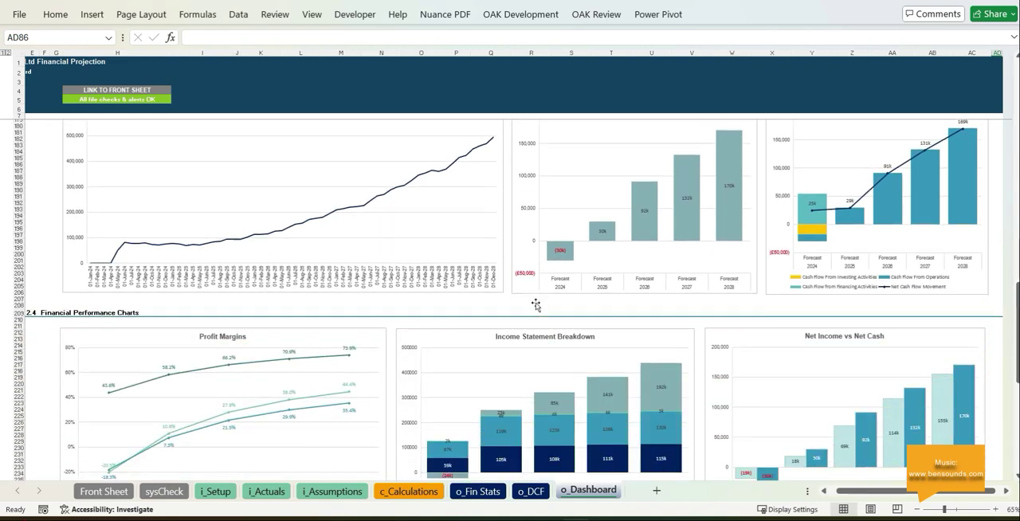